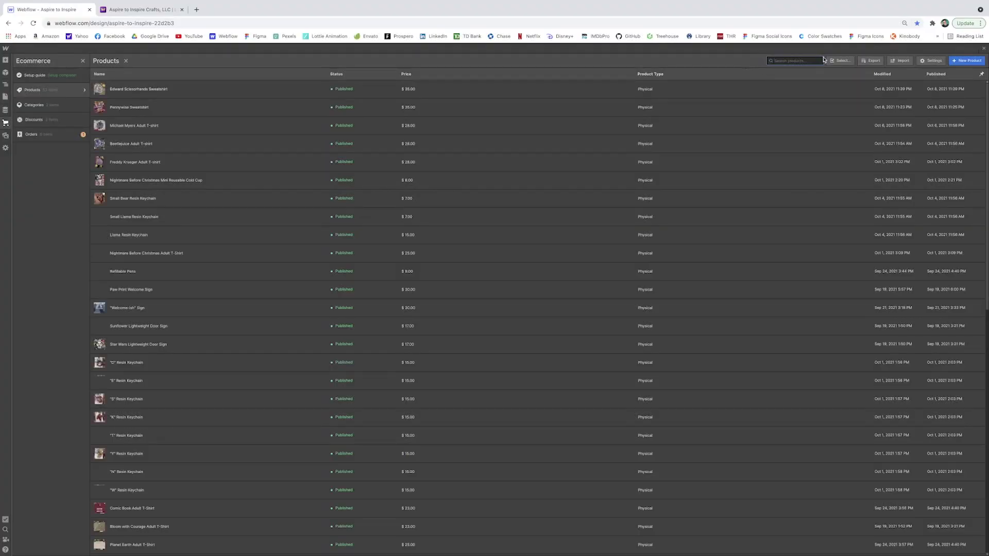
Start a new product named Tshirt with the description "basic tshirt".
{"action": "left_click", "coordinate": [964, 62]}
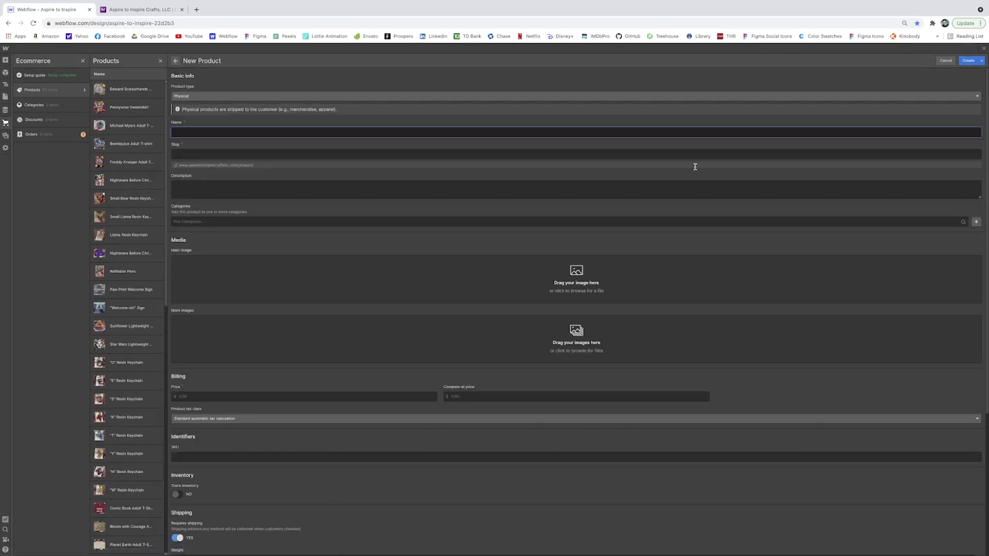
{"action": "type", "text": "Tshirt"}
{"action": "left_click", "coordinate": [403, 193]}
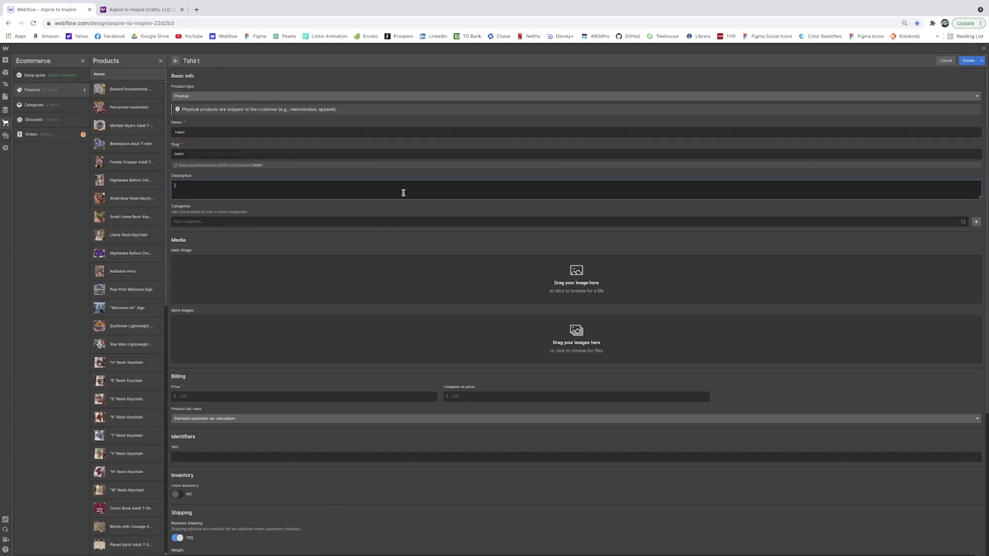
{"action": "type", "text": "basic tshirt"}
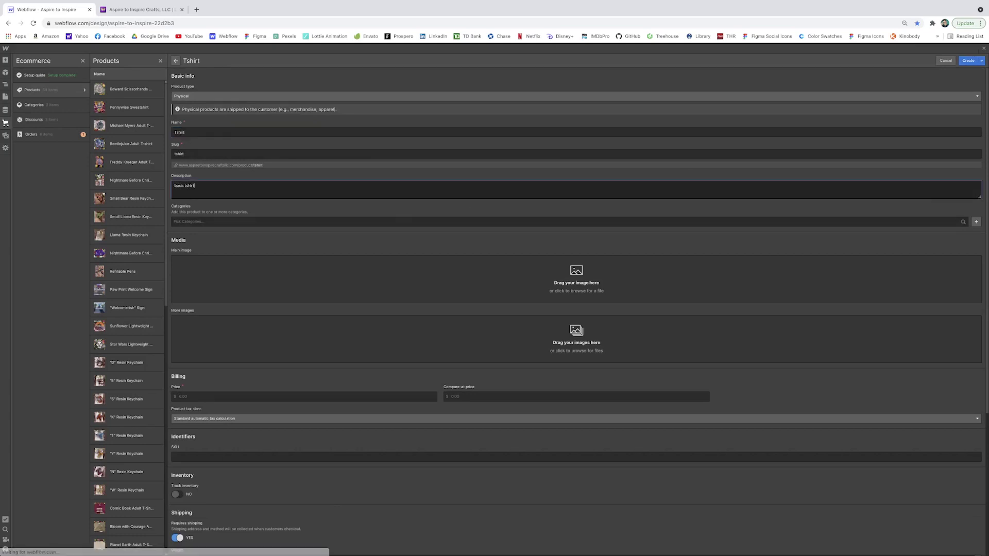
Add shirt.jpeg from the Desktop as the product's main image and set the price to 10.00.
{"action": "left_click", "coordinate": [576, 273]}
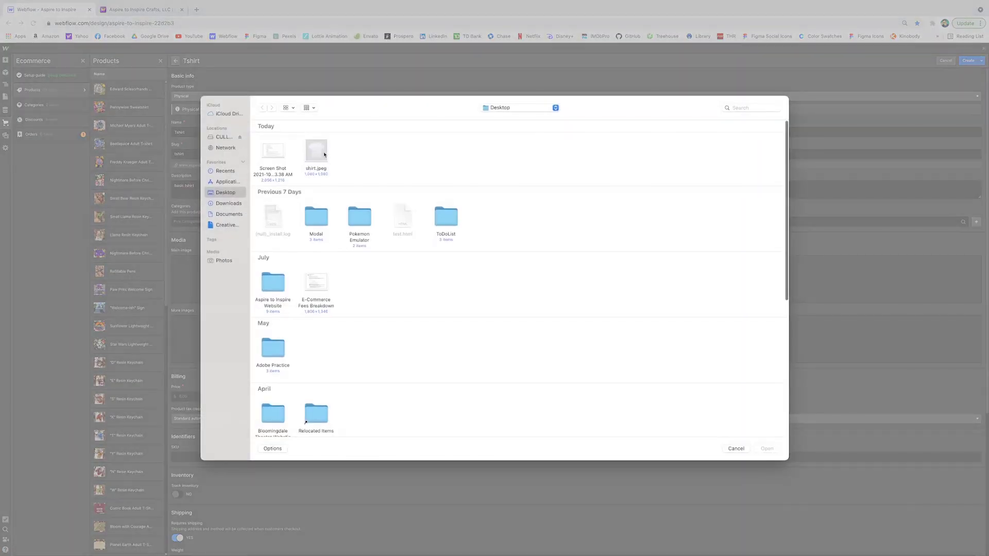
{"action": "double_click", "coordinate": [312, 155]}
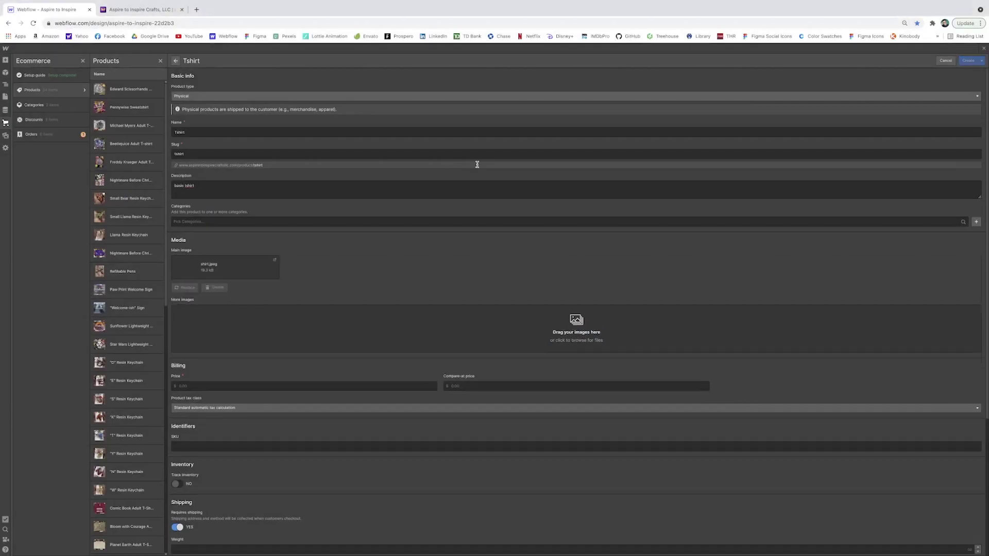
{"action": "scroll", "coordinate": [258, 193], "scroll_direction": "down", "scroll_amount": 4}
{"action": "left_click", "coordinate": [259, 200]}
{"action": "type", "text": "10.00"}
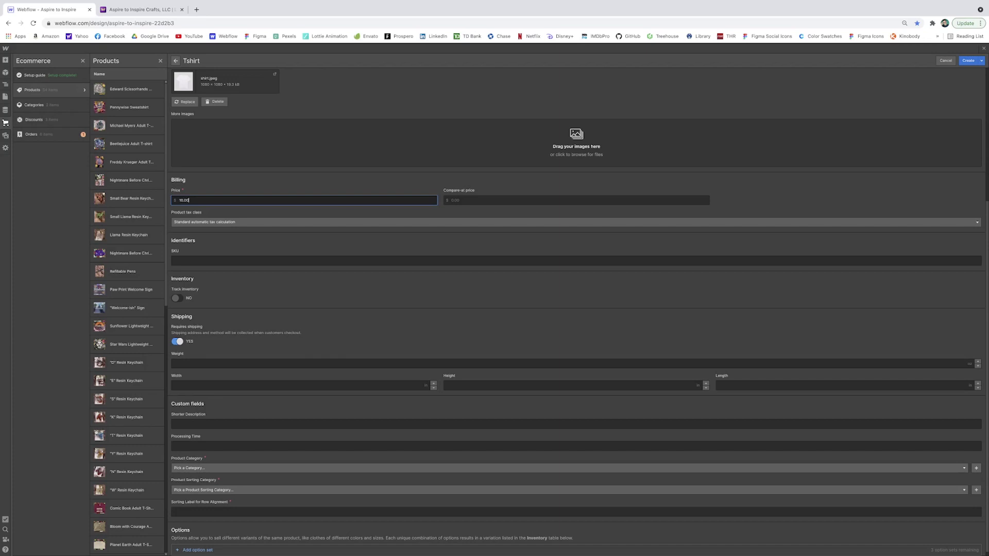
Add an option set named Size with x-small as its first option.
{"action": "scroll", "coordinate": [210, 545], "scroll_direction": "down", "scroll_amount": 1}
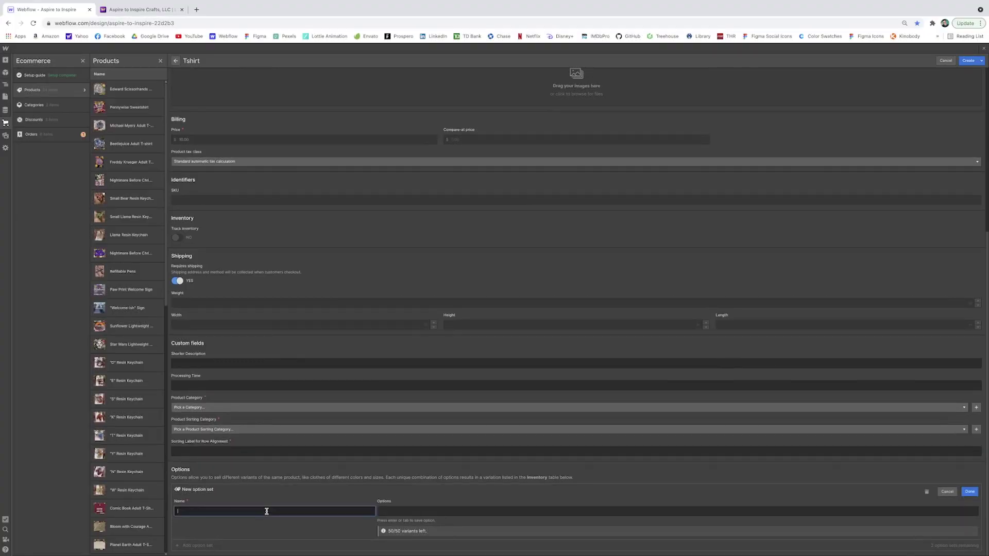
{"action": "type", "text": "S"}
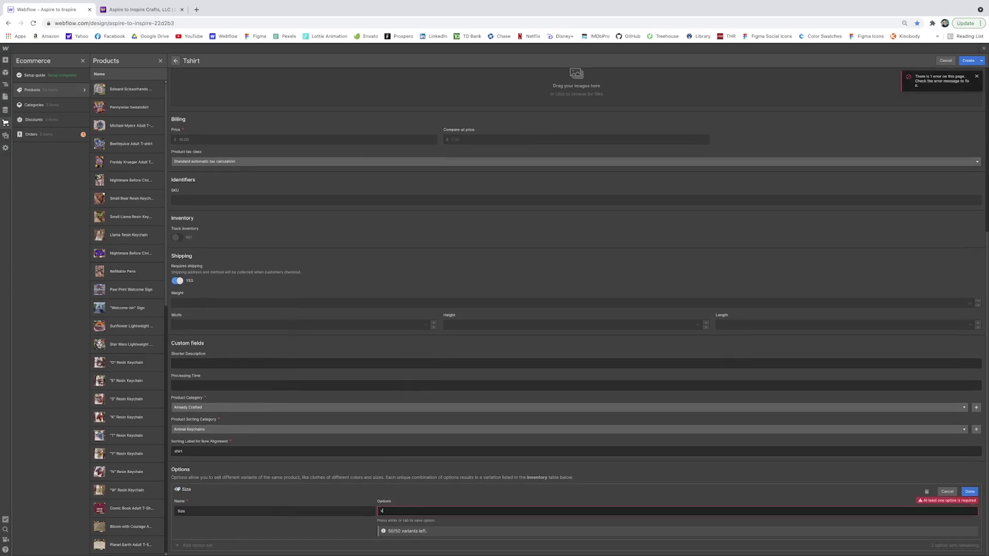
{"action": "key", "text": "Return"}
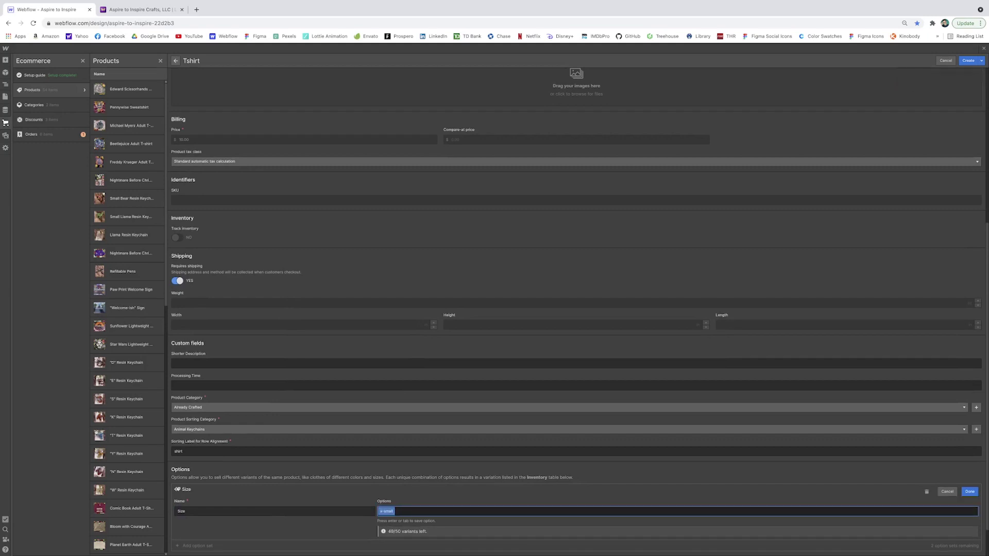
{"action": "scroll", "coordinate": [441, 490], "scroll_direction": "down", "scroll_amount": 1}
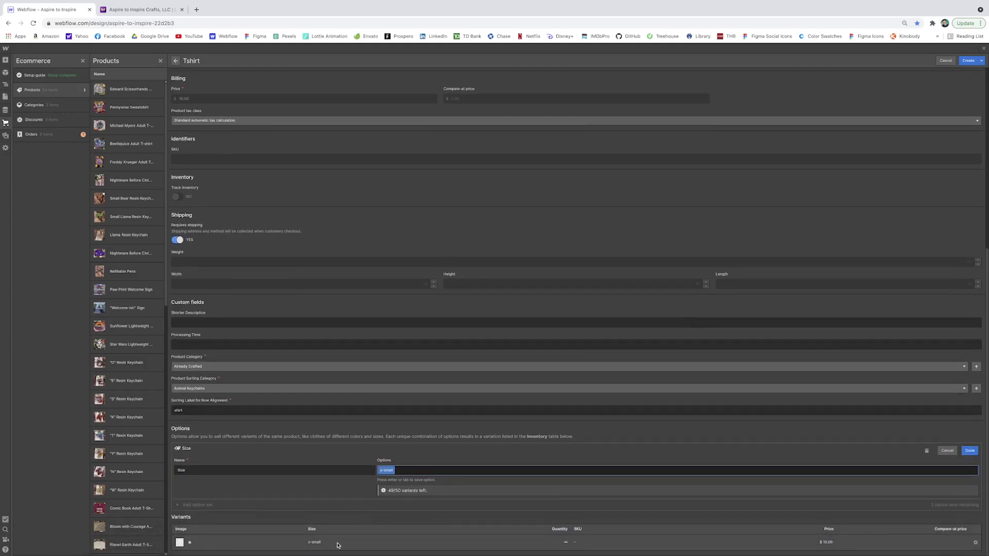
Add the options small, medium, large, xl, xxl and xxxl to the Size set and save the set.
{"action": "type", "text": "small"}
{"action": "key", "text": "Return"}
{"action": "type", "text": "medium"}
{"action": "key", "text": "Return"}
{"action": "type", "text": "lagarge"}
{"action": "key", "text": "Return"}
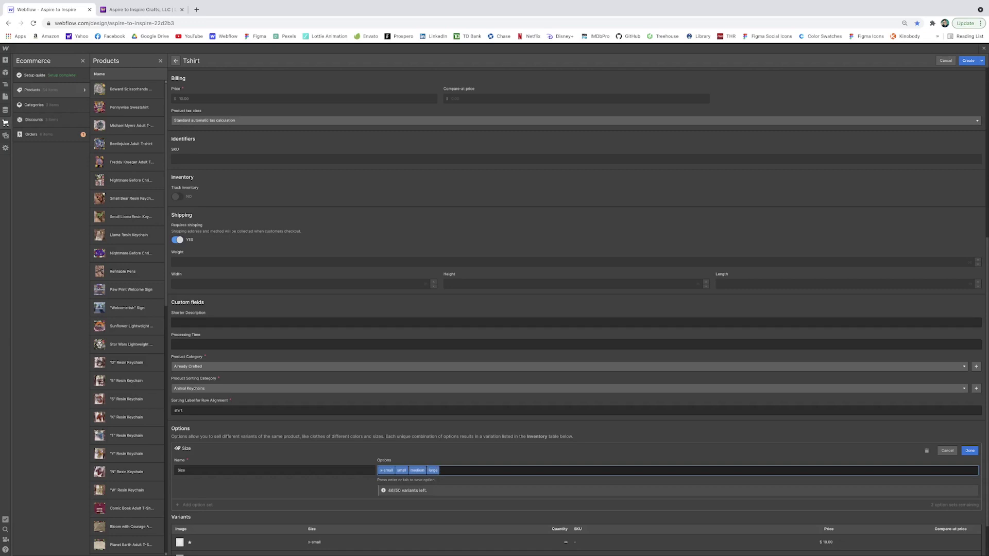
{"action": "type", "text": "xl"}
{"action": "key", "text": "Return"}
{"action": "type", "text": "xxl"}
{"action": "key", "text": "Return"}
{"action": "type", "text": "xxxl"}
{"action": "key", "text": "Return"}
{"action": "scroll", "coordinate": [371, 472], "scroll_direction": "down", "scroll_amount": 2}
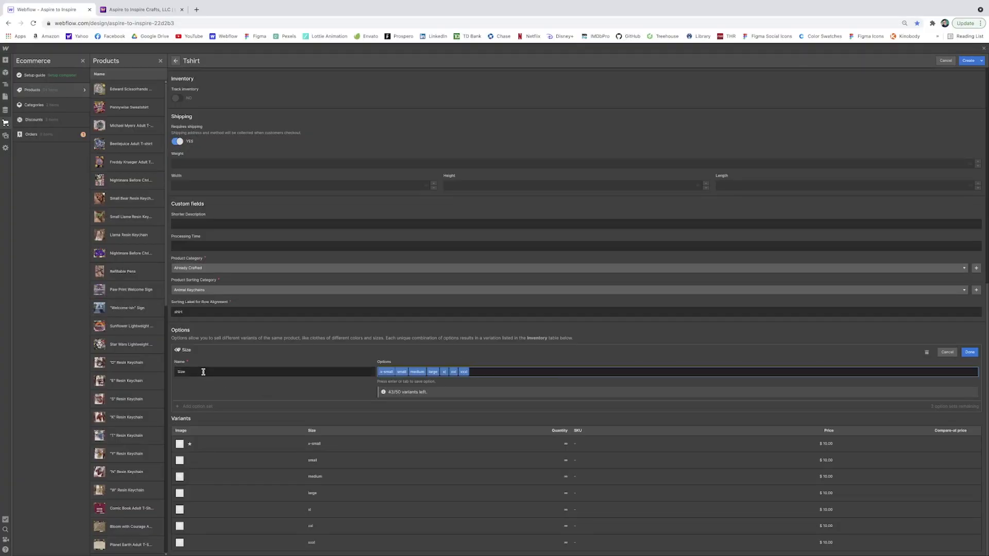
{"action": "left_click", "coordinate": [964, 353]}
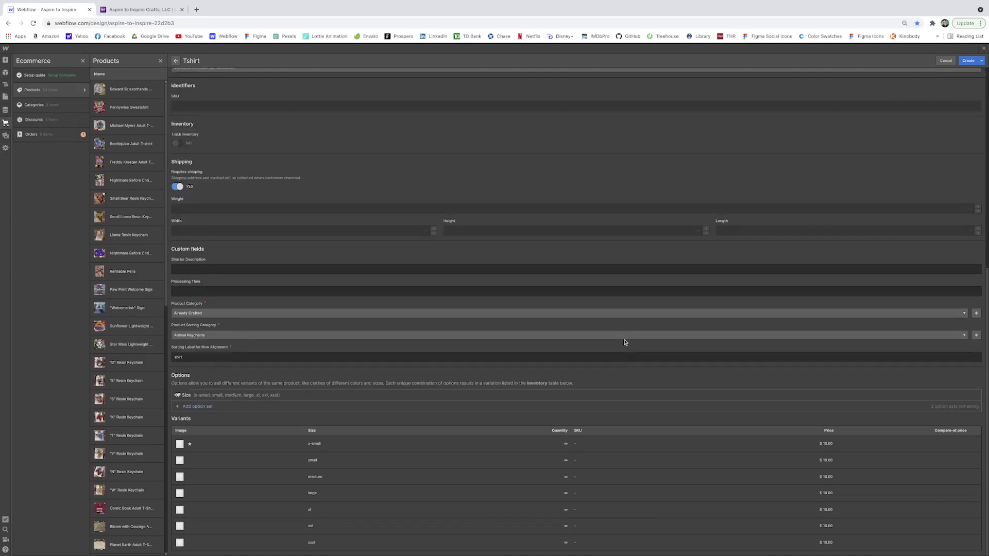
Add a second option set named Color with the options blue and white.
{"action": "left_click", "coordinate": [205, 408]}
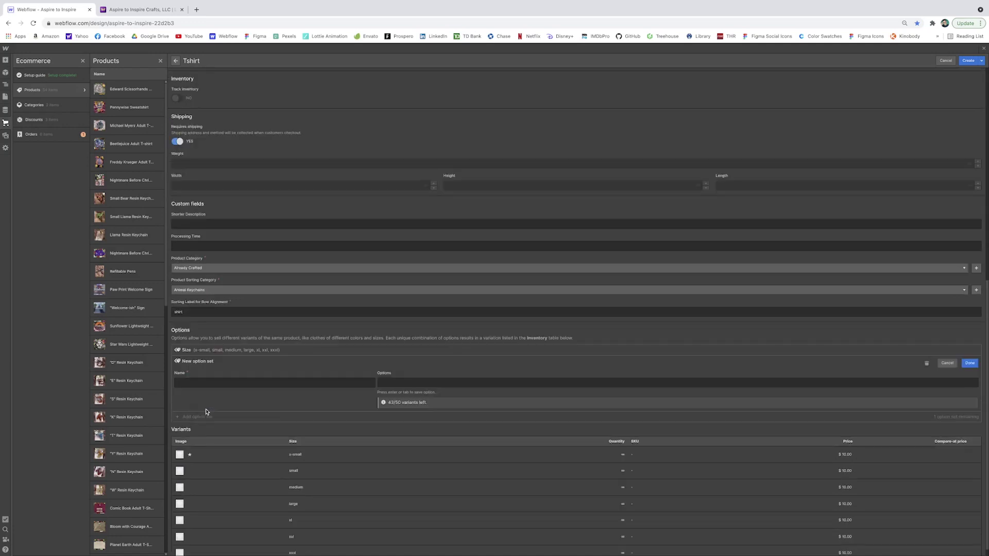
{"action": "left_click", "coordinate": [240, 381]}
{"action": "type", "text": "Color"}
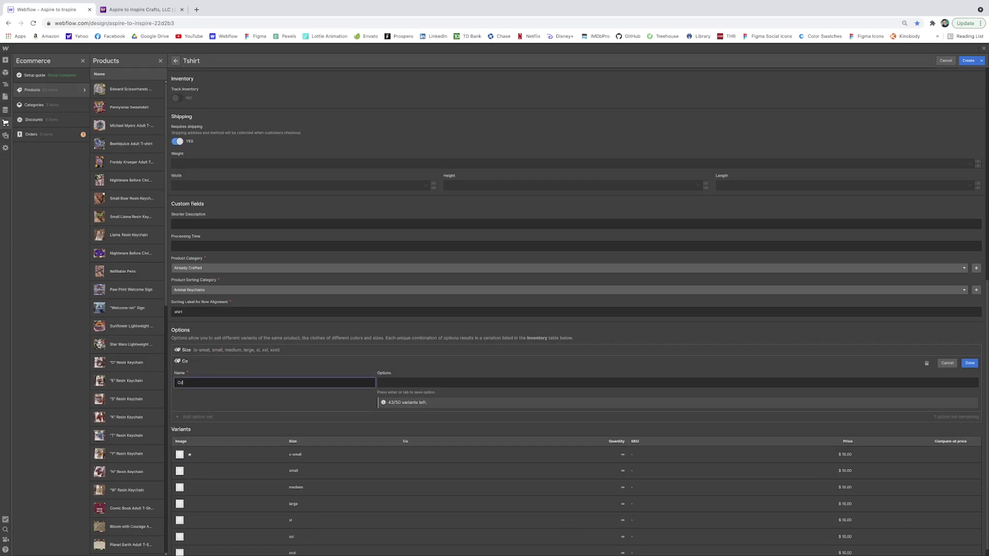
{"action": "key", "text": "Return"}
{"action": "left_click", "coordinate": [488, 373]}
{"action": "type", "text": "blue"}
{"action": "key", "text": "Return"}
{"action": "type", "text": "gr"}
{"action": "type", "text": "hite"}
{"action": "key", "text": "Return"}
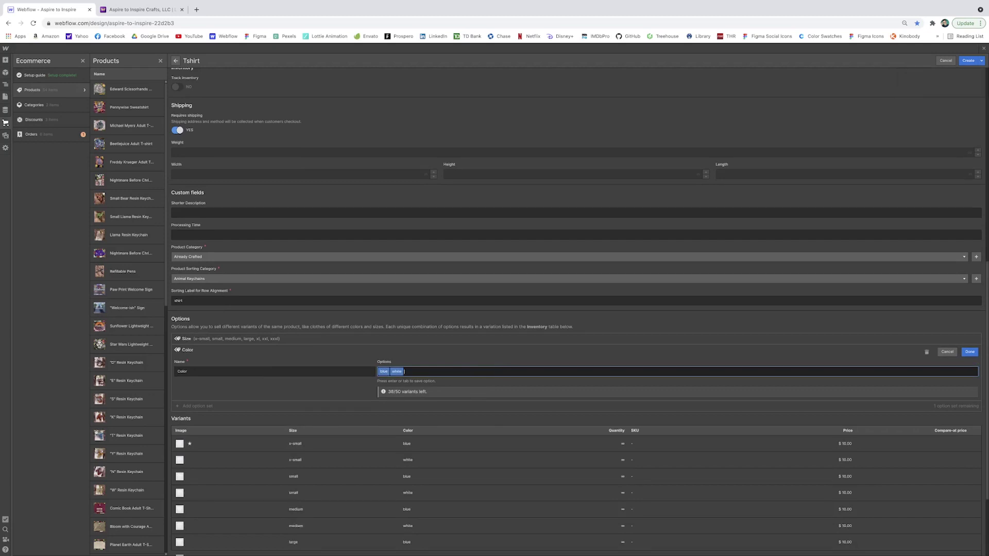
Add green, red and black to the Color set's options.
{"action": "type", "text": "green"}
{"action": "key", "text": "Return"}
{"action": "type", "text": "red"}
{"action": "key", "text": "Return"}
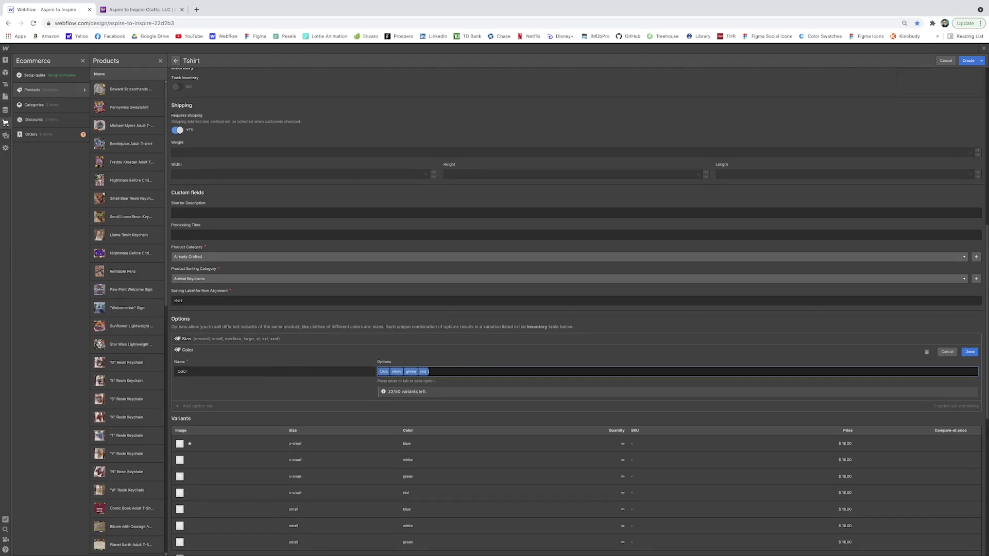
{"action": "type", "text": "black"}
{"action": "key", "text": "Return"}
Try to add yellow, gray and purple as further options of the Color set.
{"action": "type", "text": "yellow"}
{"action": "key", "text": "Return"}
{"action": "type", "text": "gray"}
{"action": "key", "text": "Return"}
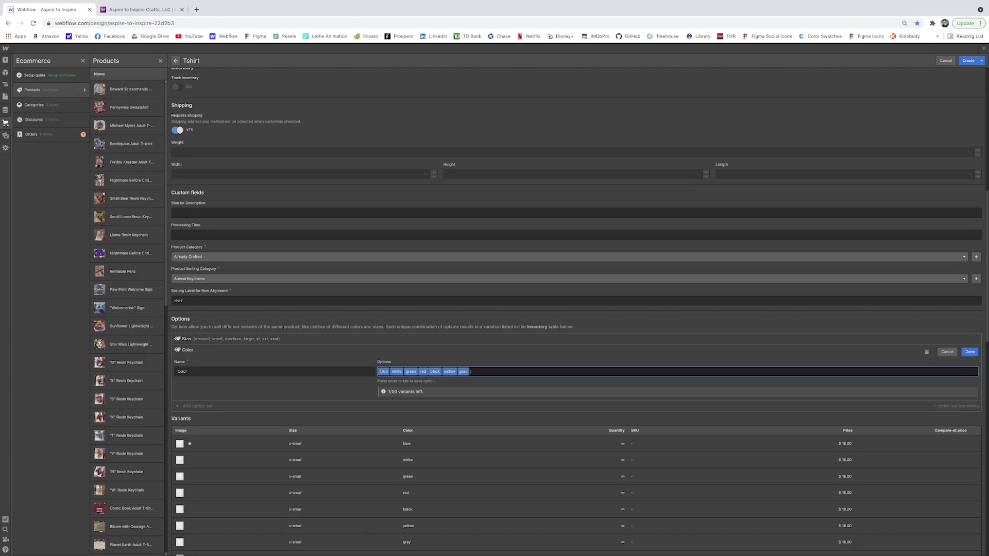
{"action": "type", "text": "purple"}
{"action": "key", "text": "Return"}
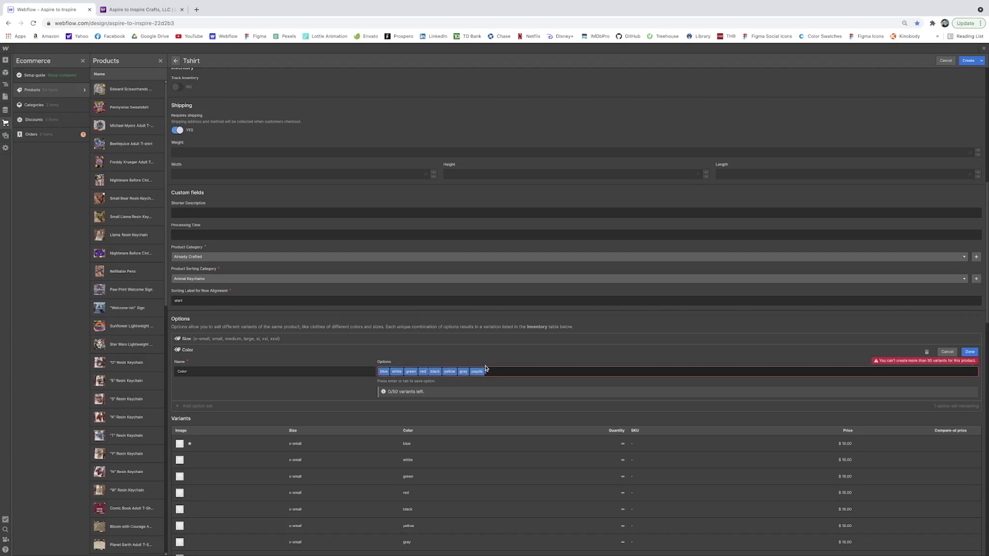
Look through the whole variants list to examine the generated size and color combinations.
{"action": "scroll", "coordinate": [484, 367], "scroll_direction": "down", "scroll_amount": 10}
{"action": "scroll", "coordinate": [484, 366], "scroll_direction": "up", "scroll_amount": 6}
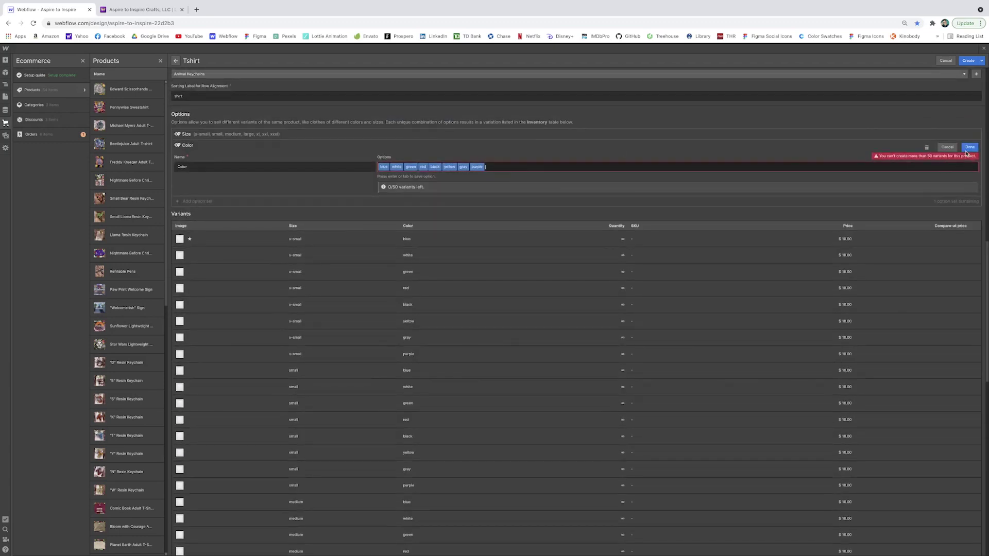
{"action": "scroll", "coordinate": [566, 146], "scroll_direction": "down", "scroll_amount": 2}
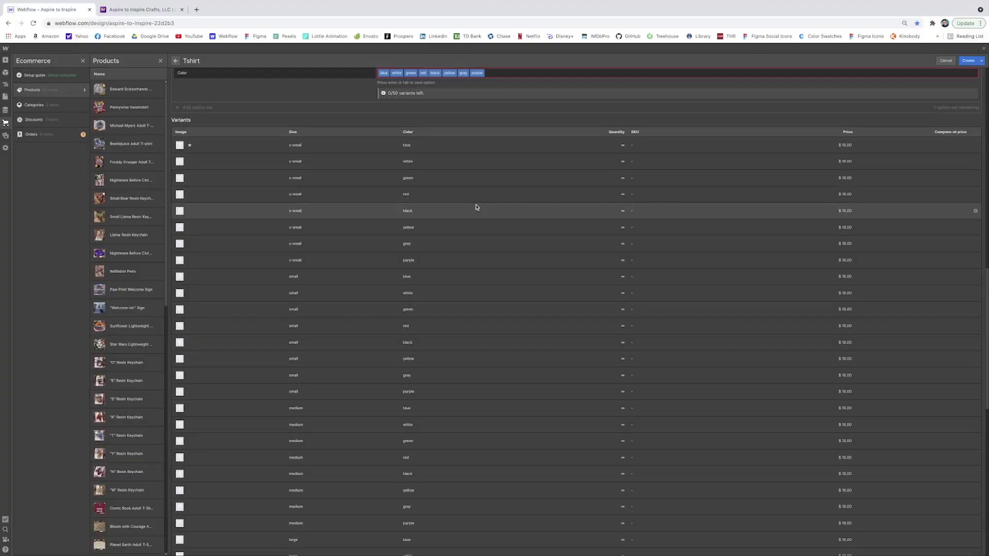
{"action": "scroll", "coordinate": [357, 231], "scroll_direction": "down", "scroll_amount": 10}
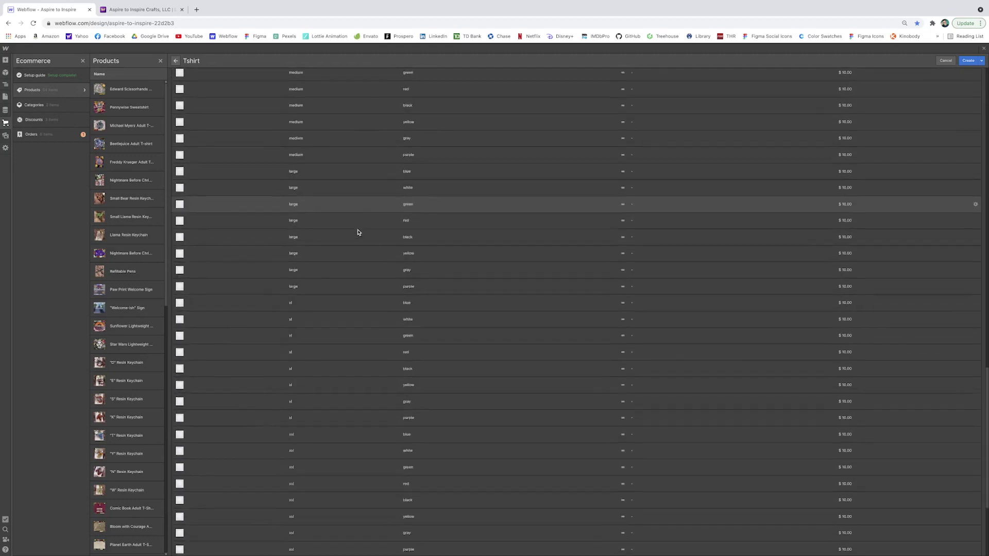
{"action": "scroll", "coordinate": [364, 227], "scroll_direction": "up", "scroll_amount": 15}
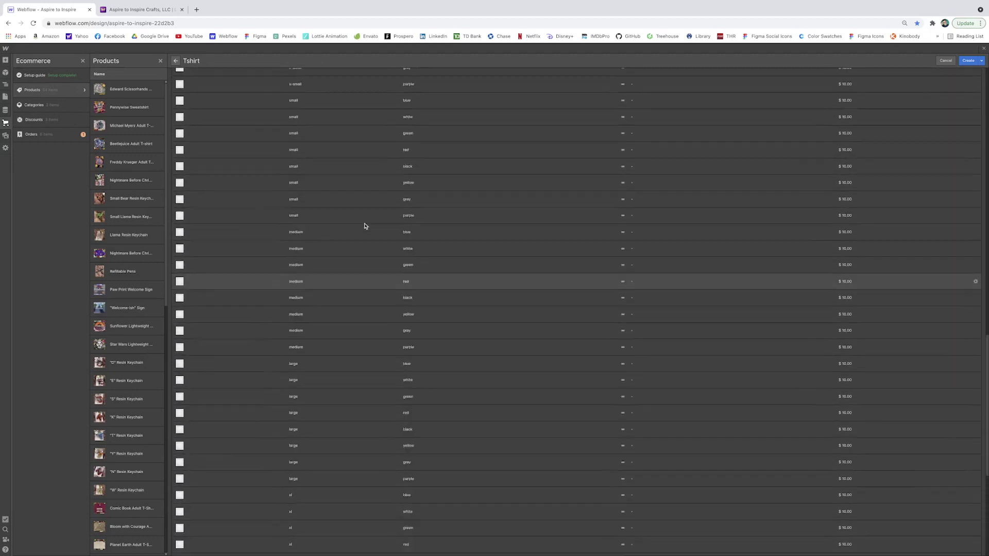
{"action": "scroll", "coordinate": [363, 227], "scroll_direction": "down", "scroll_amount": 15}
{"action": "scroll", "coordinate": [363, 227], "scroll_direction": "up", "scroll_amount": 15}
{"action": "scroll", "coordinate": [364, 223], "scroll_direction": "down", "scroll_amount": 15}
{"action": "scroll", "coordinate": [366, 227], "scroll_direction": "up", "scroll_amount": 14}
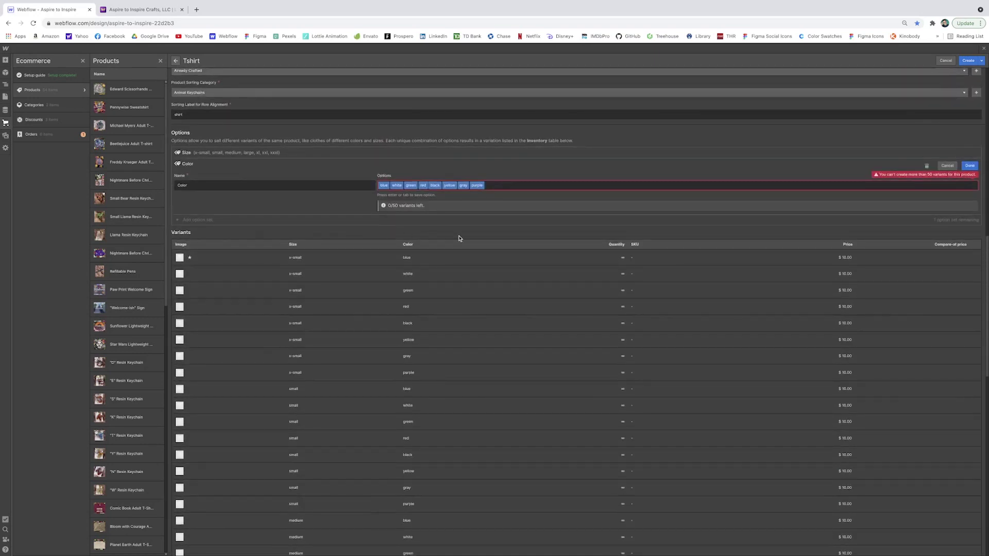
Delete the purple, gray and yellow options from the Color set, confirming the removal of their variants.
{"action": "left_click", "coordinate": [532, 188]}
{"action": "key", "text": "BackSpace"}
{"action": "key", "text": "BackSpace"}
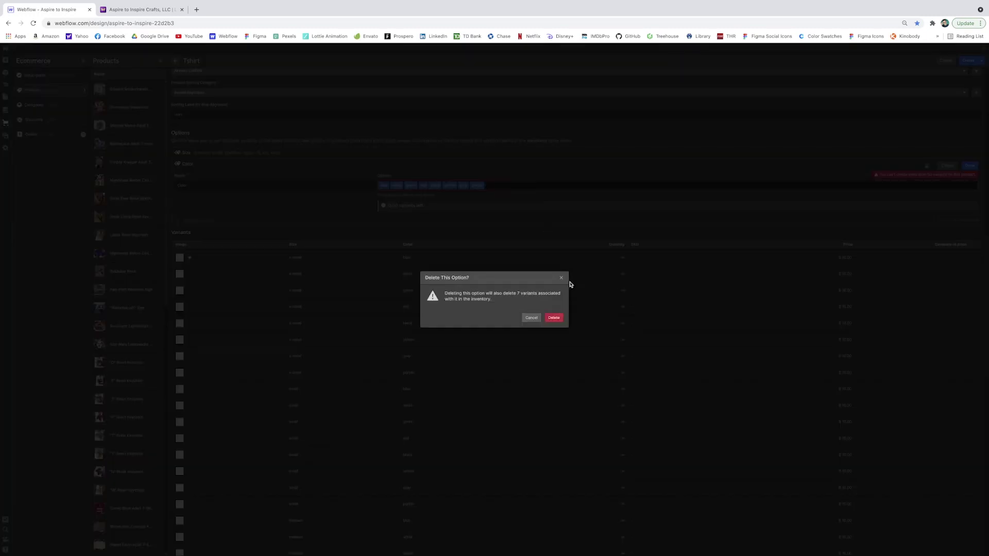
{"action": "left_click", "coordinate": [553, 318]}
{"action": "key", "text": "BackSpace"}
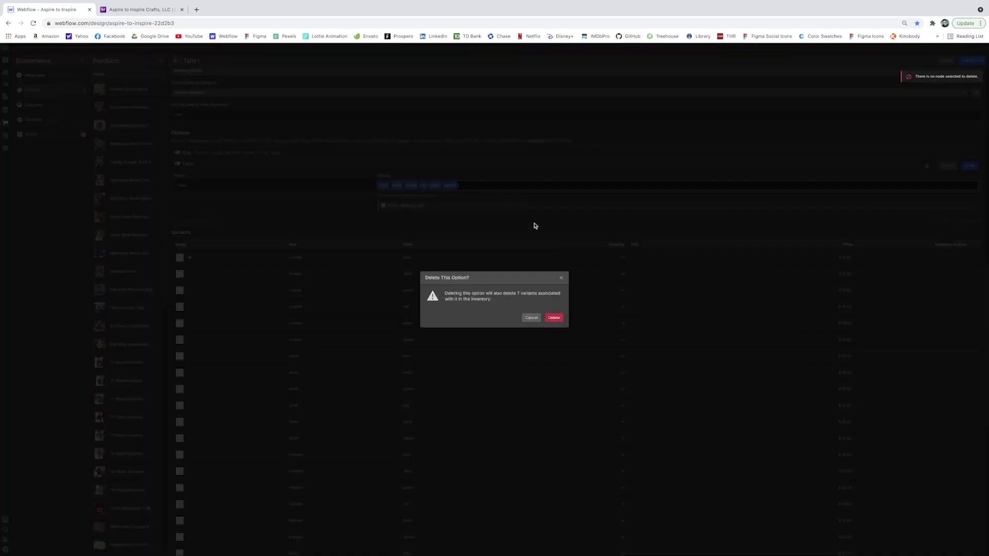
{"action": "left_click", "coordinate": [550, 318]}
Save the Color set and add a third option set named Cut with the options Crew Neck and V-Neck.
{"action": "left_click", "coordinate": [969, 165]}
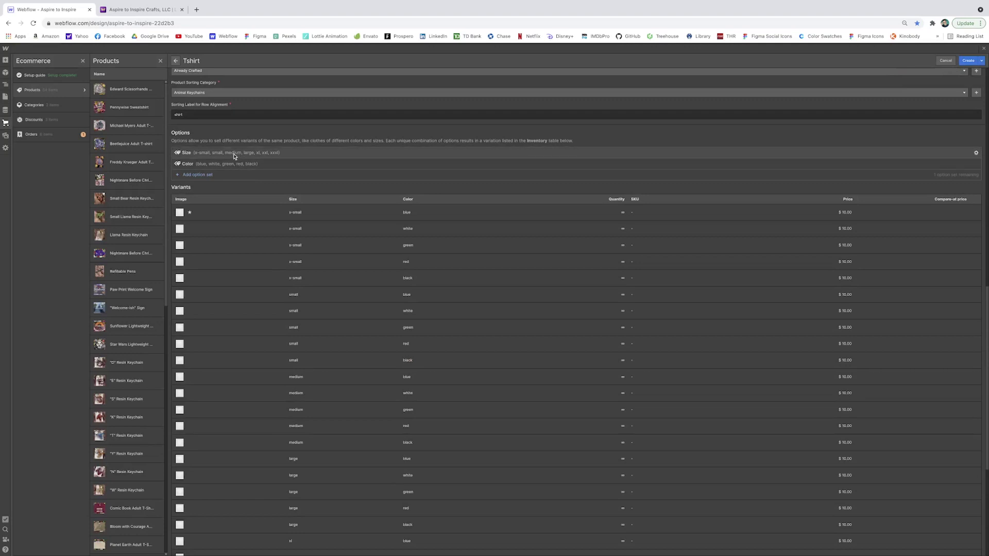
{"action": "left_click", "coordinate": [198, 175]}
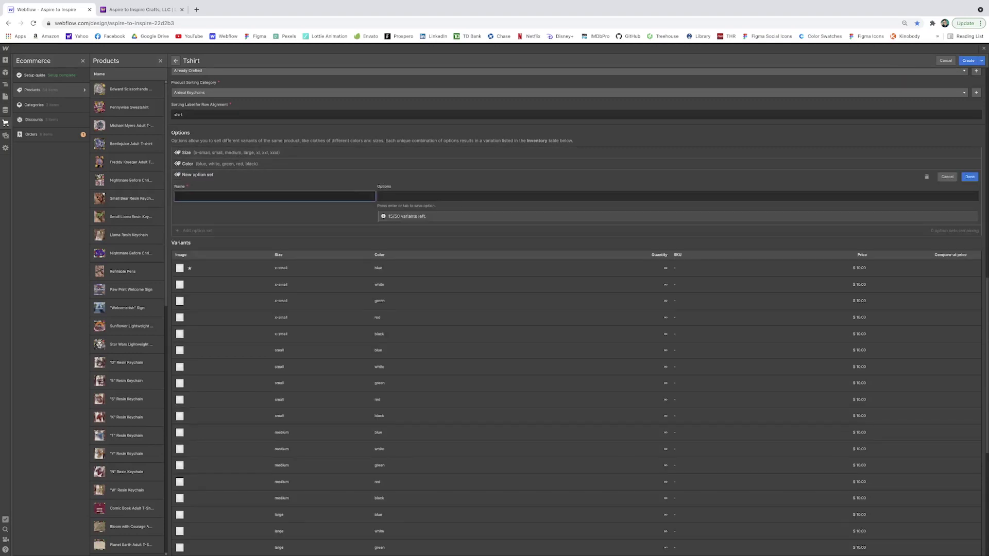
{"action": "type", "text": "Cut"}
{"action": "key", "text": "Return"}
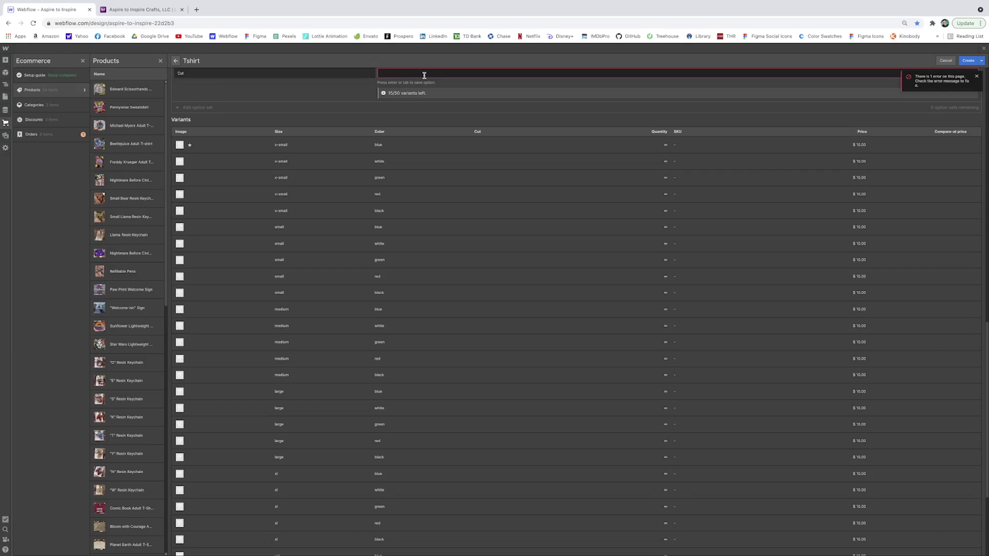
{"action": "key", "text": "Return"}
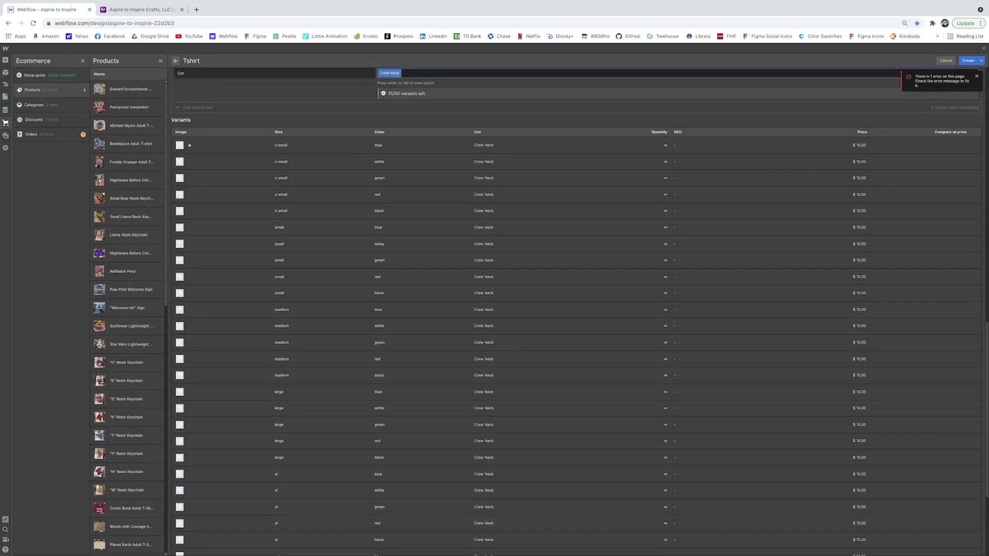
{"action": "type", "text": "V-Neck"}
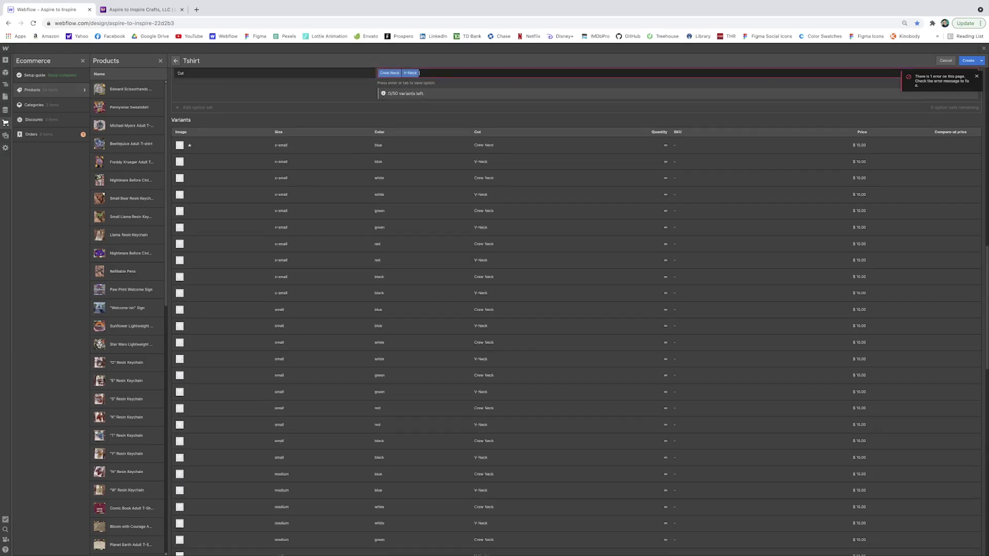
{"action": "key", "text": "Return"}
Look through the variants list to examine the combinations of size, color and cut.
{"action": "scroll", "coordinate": [548, 145], "scroll_direction": "down", "scroll_amount": 1}
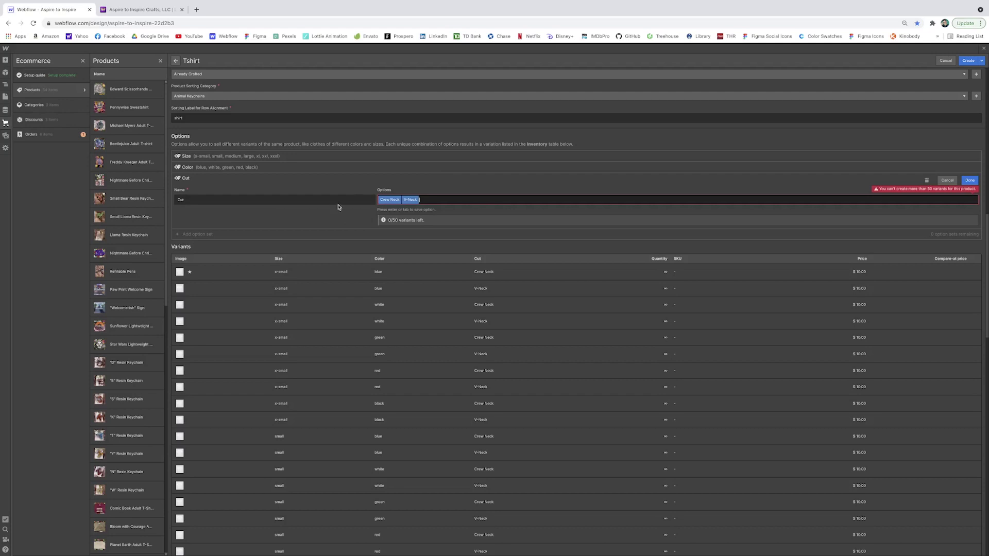
{"action": "scroll", "coordinate": [451, 211], "scroll_direction": "down", "scroll_amount": 2}
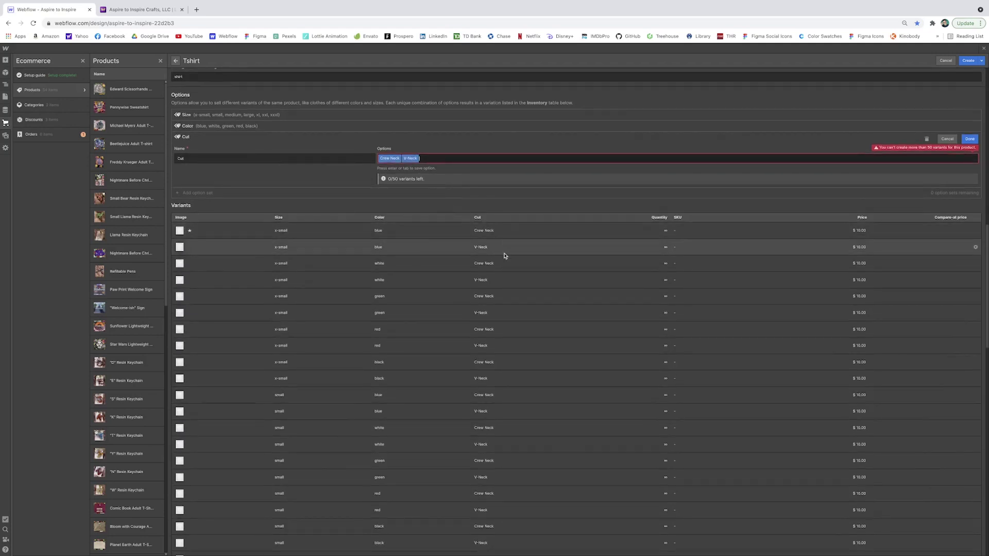
{"action": "scroll", "coordinate": [495, 336], "scroll_direction": "down", "scroll_amount": 5}
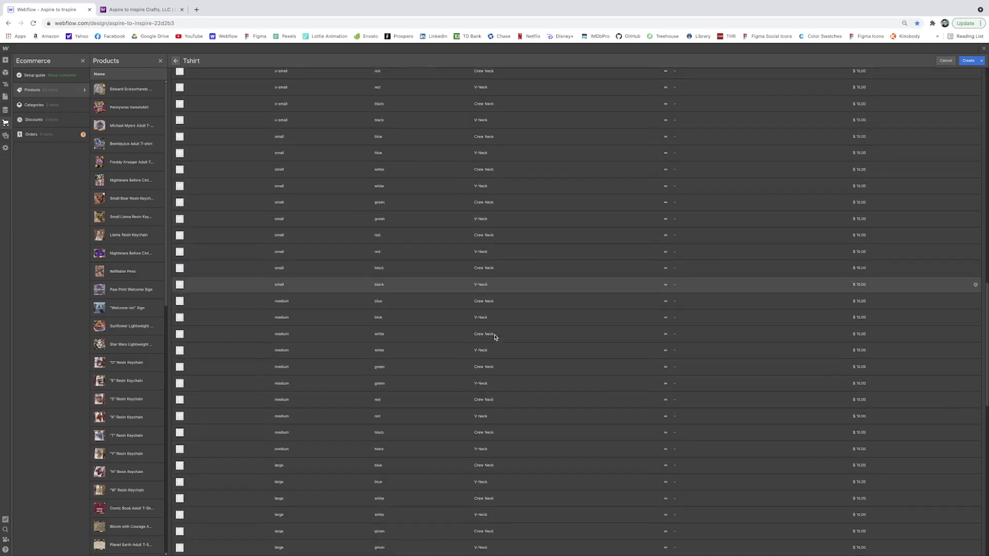
{"action": "scroll", "coordinate": [495, 337], "scroll_direction": "down", "scroll_amount": 7}
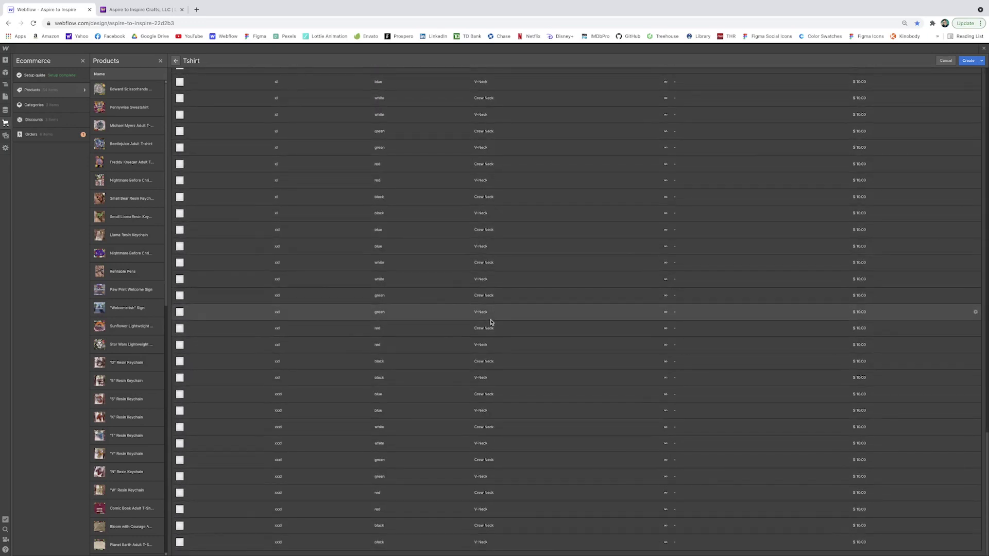
Delete the V-Neck option from the Cut set, confirming the removal of its variants, and save the set.
{"action": "scroll", "coordinate": [566, 335], "scroll_direction": "up", "scroll_amount": 15}
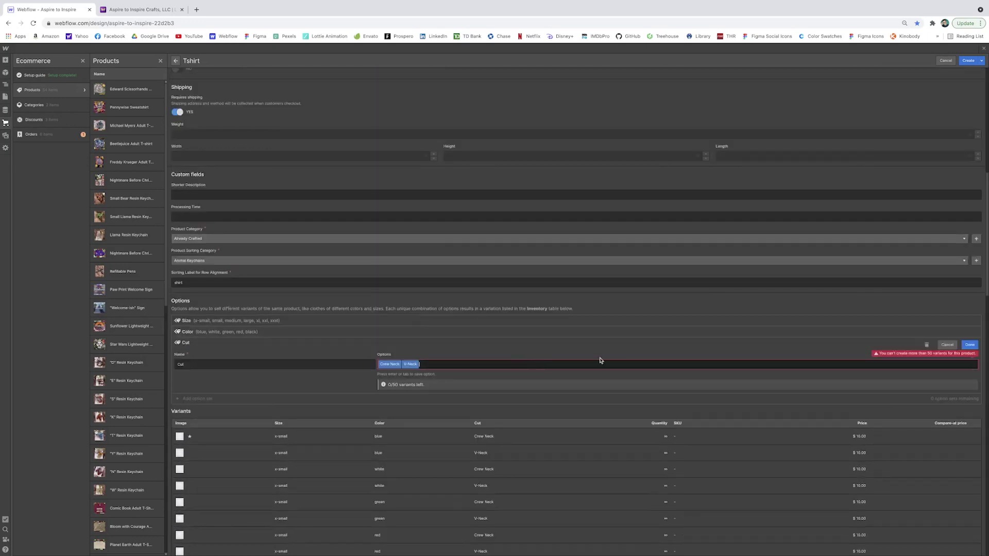
{"action": "key", "text": "BackSpace"}
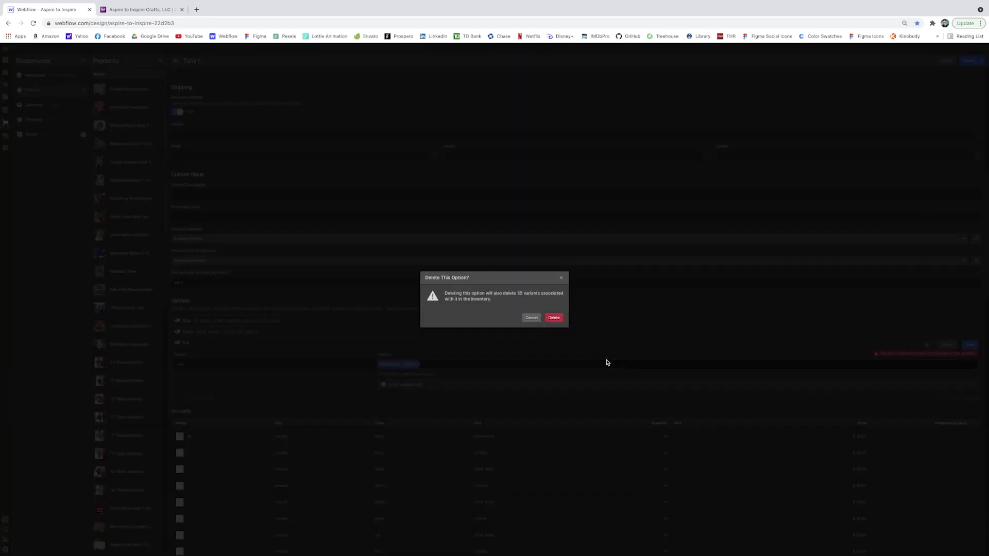
{"action": "left_click", "coordinate": [550, 317]}
{"action": "left_click", "coordinate": [969, 345]}
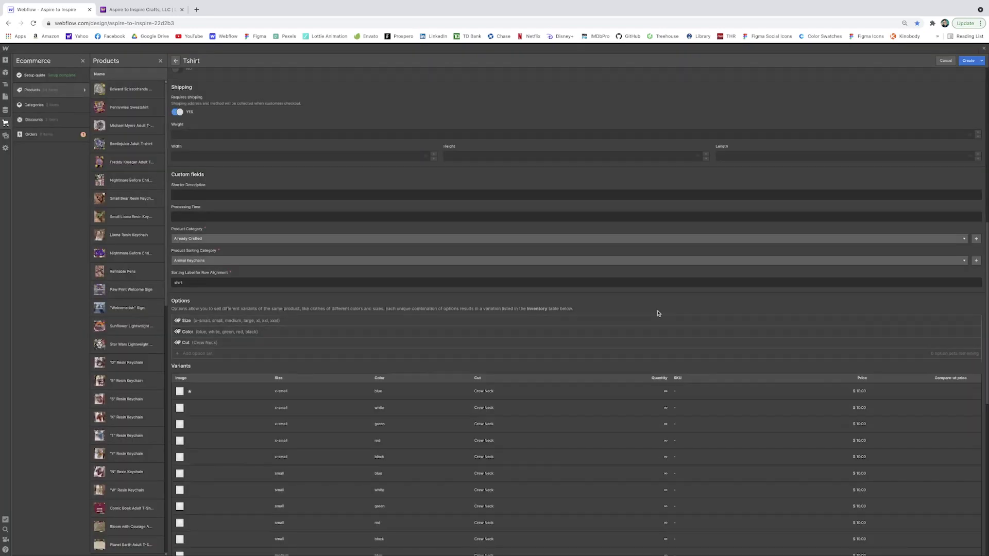
{"action": "scroll", "coordinate": [654, 312], "scroll_direction": "down", "scroll_amount": 2}
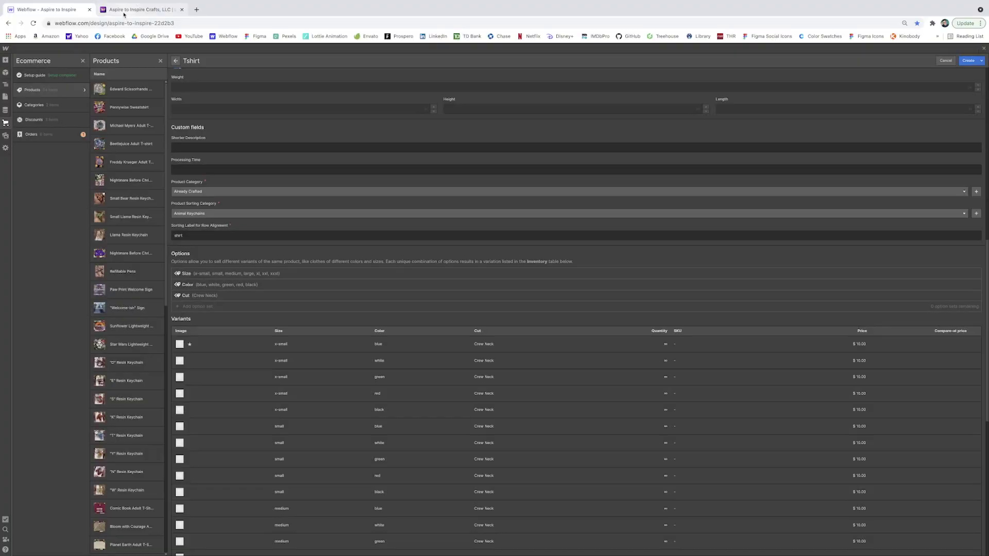
Switch to the live Aspire to Inspire Crafts site and examine the Llama Resin Keychain's images and its size, style and customization options.
{"action": "left_click", "coordinate": [127, 11]}
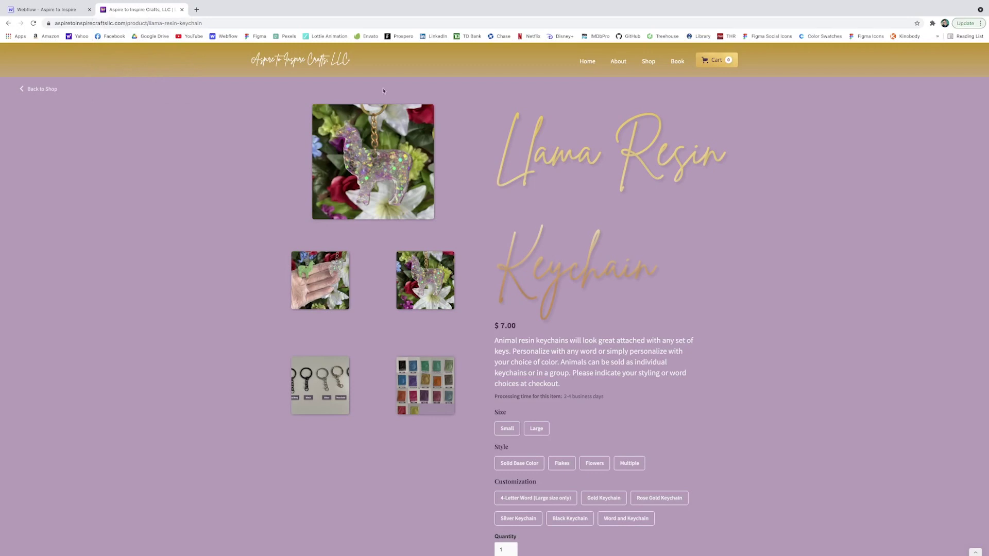
{"action": "scroll", "coordinate": [868, 332], "scroll_direction": "down", "scroll_amount": 2}
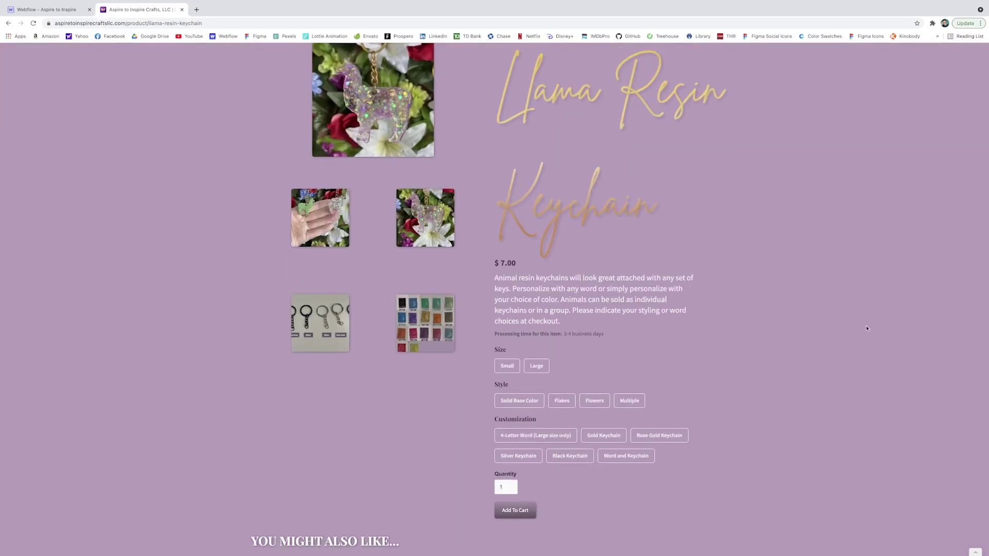
{"action": "scroll", "coordinate": [855, 323], "scroll_direction": "down", "scroll_amount": 1}
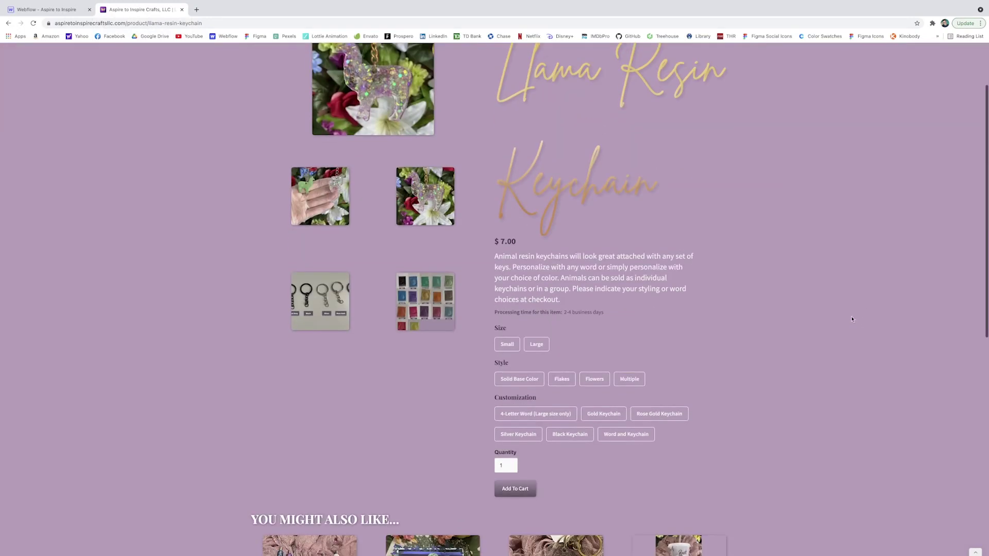
{"action": "scroll", "coordinate": [643, 312], "scroll_direction": "down", "scroll_amount": 1}
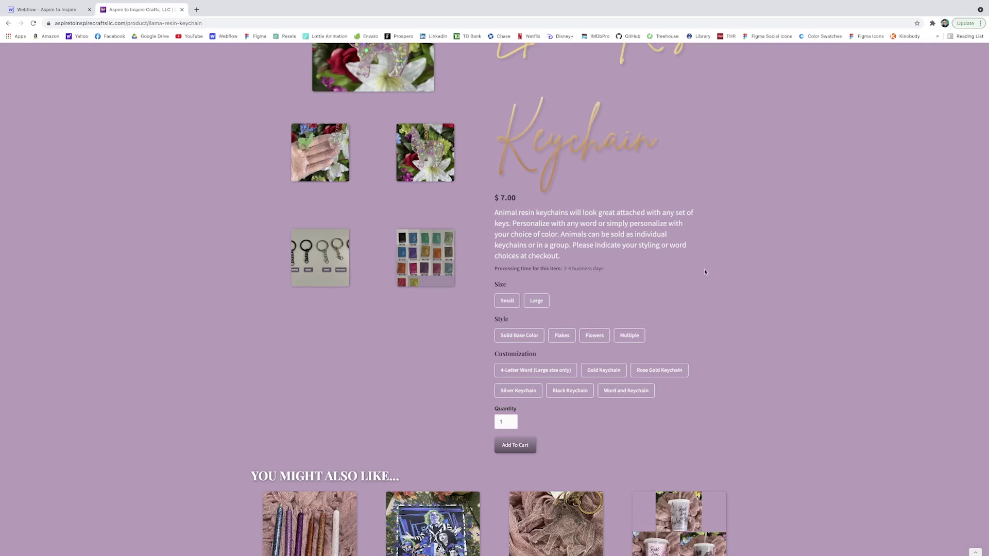
{"action": "scroll", "coordinate": [705, 272], "scroll_direction": "up", "scroll_amount": 3}
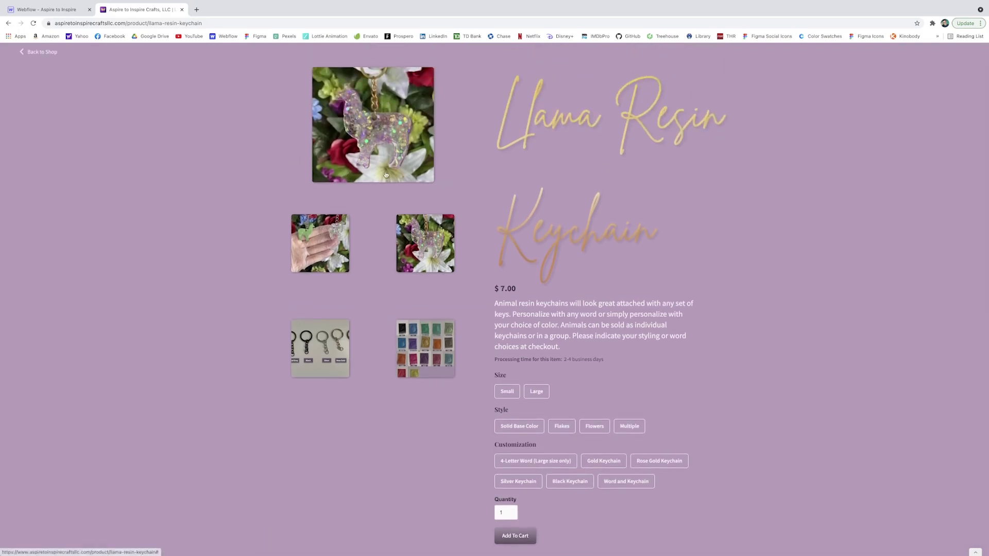
{"action": "scroll", "coordinate": [740, 229], "scroll_direction": "down", "scroll_amount": 1}
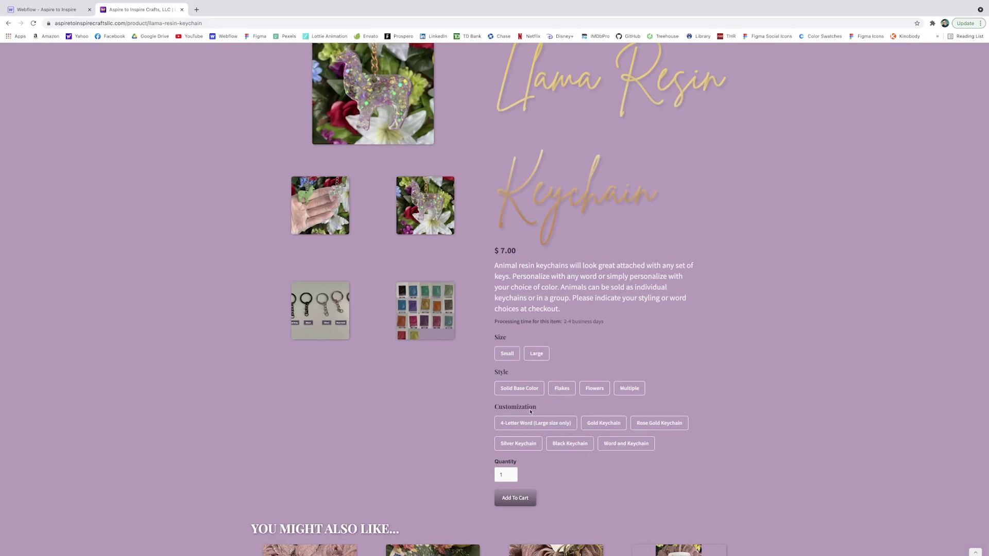
{"action": "left_click", "coordinate": [72, 9]}
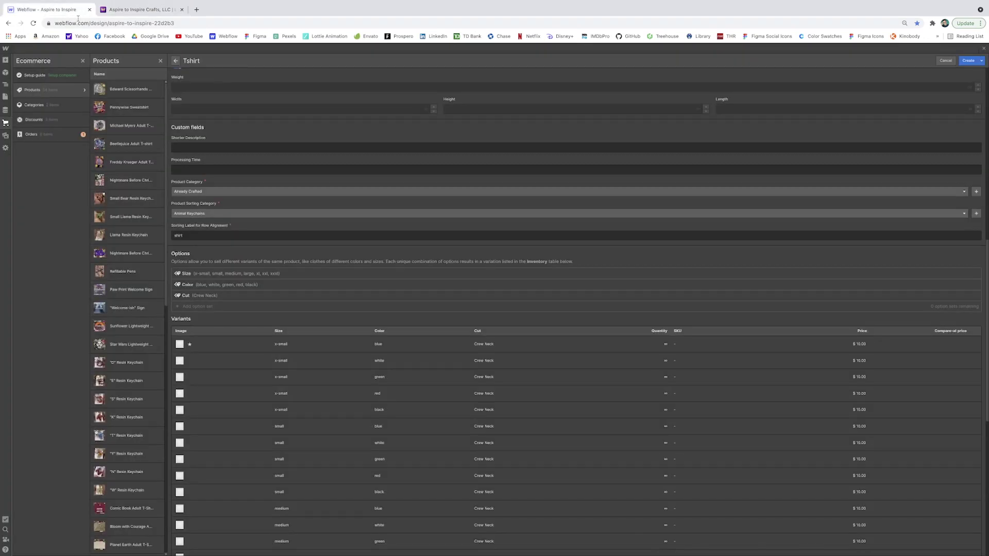
{"action": "left_click", "coordinate": [151, 14]}
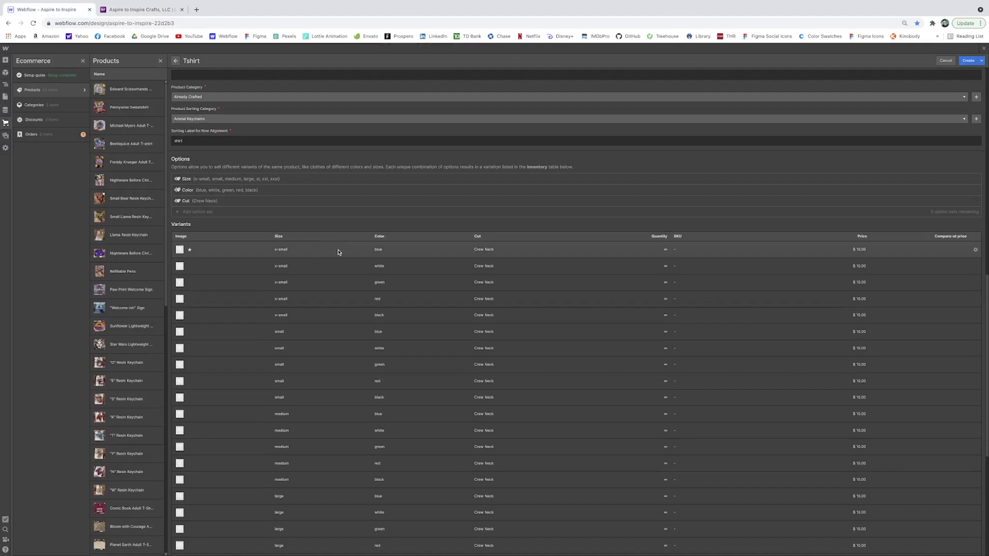
In the Webflow Tshirt product, expand the x-small blue and white variants and examine their image, inventory and price fields.
{"action": "scroll", "coordinate": [338, 252], "scroll_direction": "down", "scroll_amount": 5}
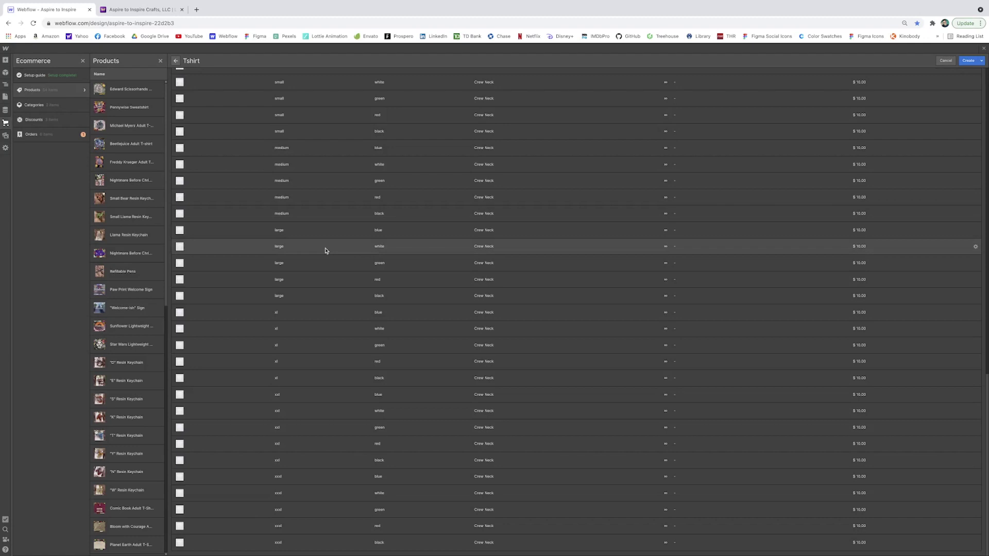
{"action": "left_click", "coordinate": [605, 299]}
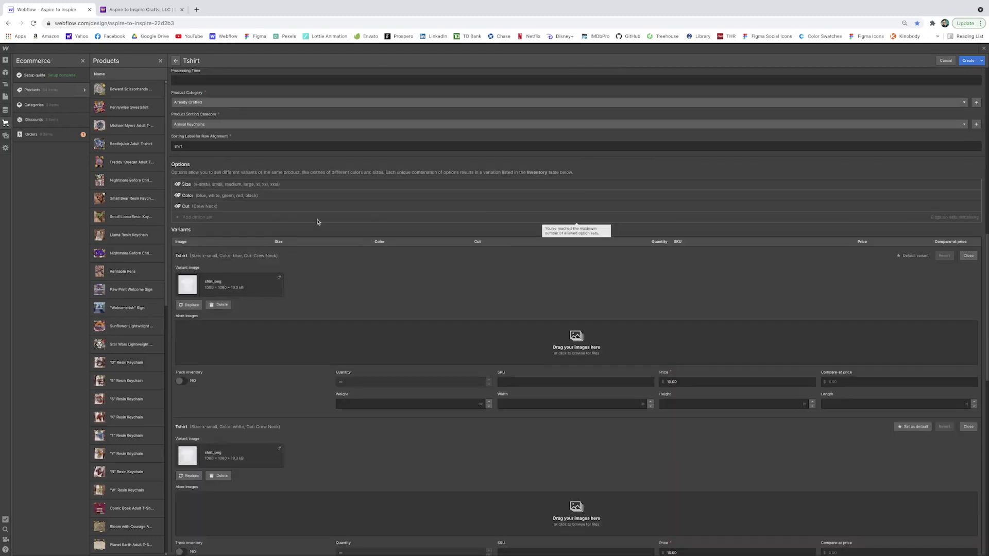
{"action": "scroll", "coordinate": [540, 301], "scroll_direction": "down", "scroll_amount": 7}
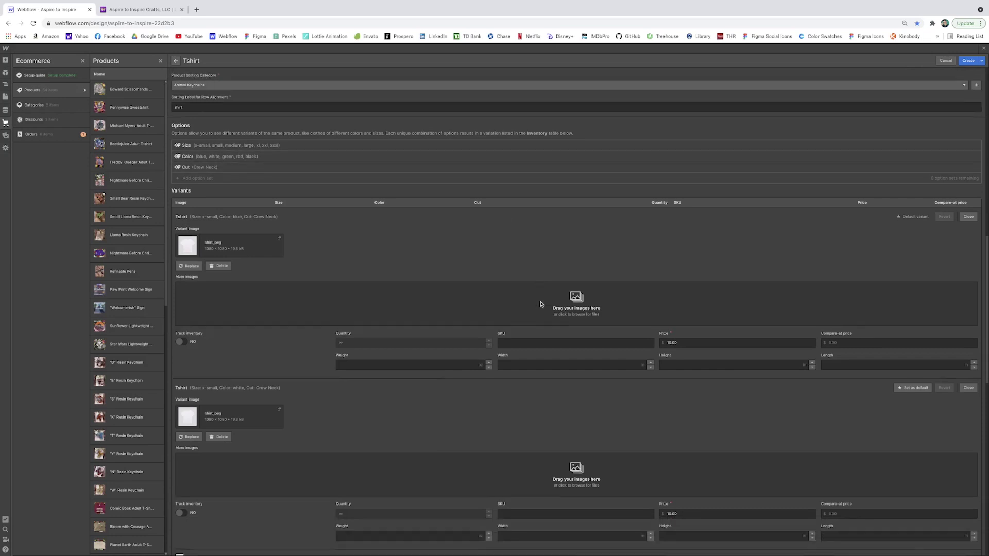
{"action": "scroll", "coordinate": [541, 304], "scroll_direction": "down", "scroll_amount": 3}
{"action": "scroll", "coordinate": [543, 303], "scroll_direction": "up", "scroll_amount": 8}
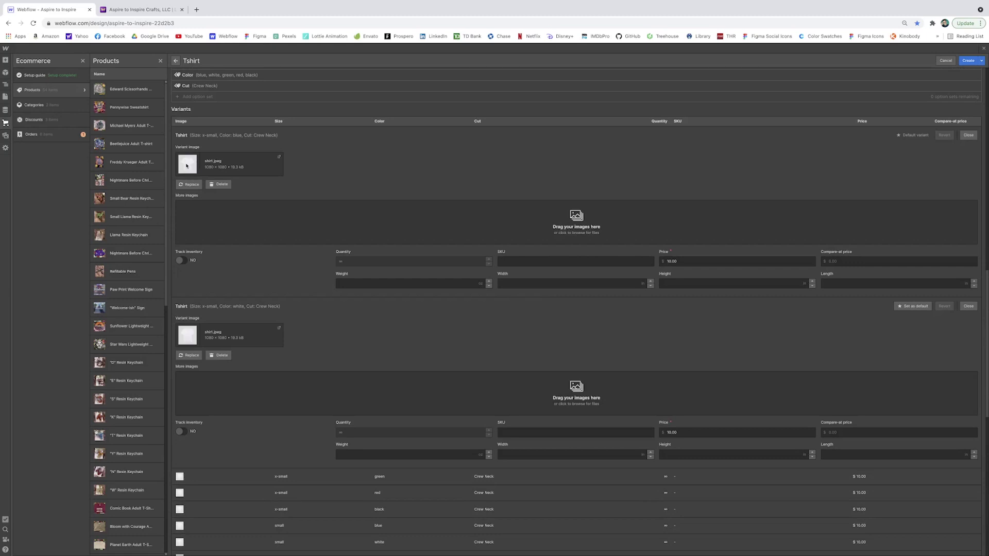
{"action": "scroll", "coordinate": [596, 246], "scroll_direction": "down", "scroll_amount": 8}
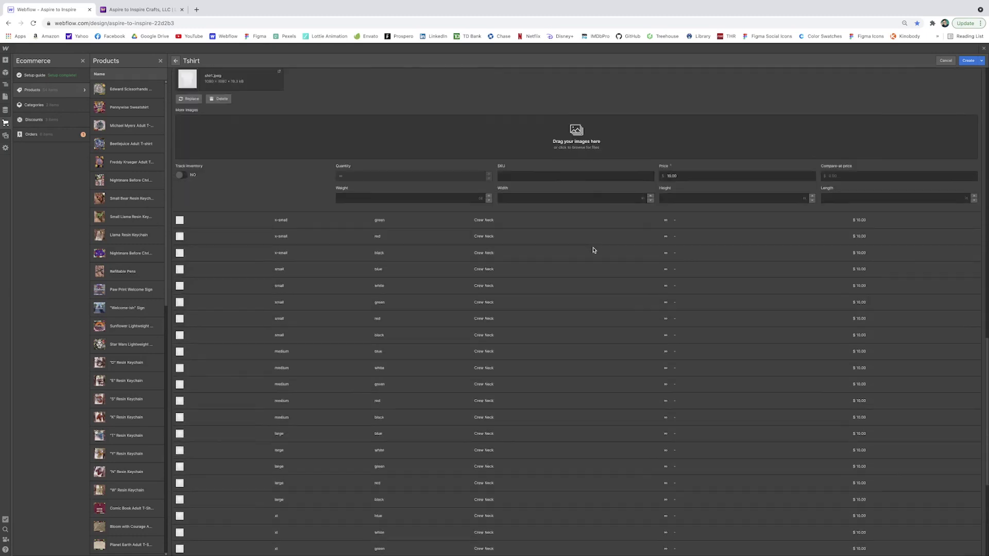
{"action": "scroll", "coordinate": [595, 248], "scroll_direction": "up", "scroll_amount": 6}
{"action": "scroll", "coordinate": [595, 249], "scroll_direction": "up", "scroll_amount": 1}
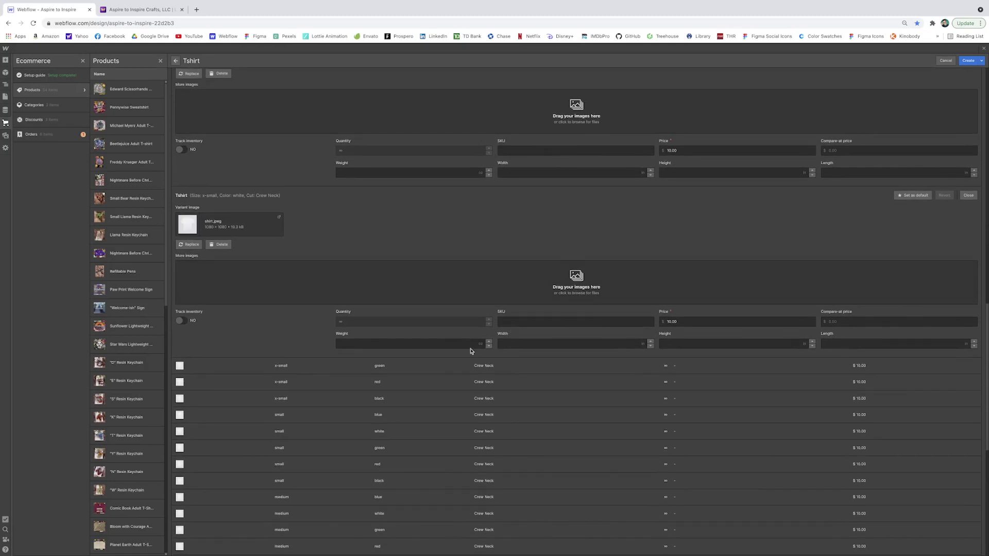
{"action": "scroll", "coordinate": [477, 354], "scroll_direction": "down", "scroll_amount": 3}
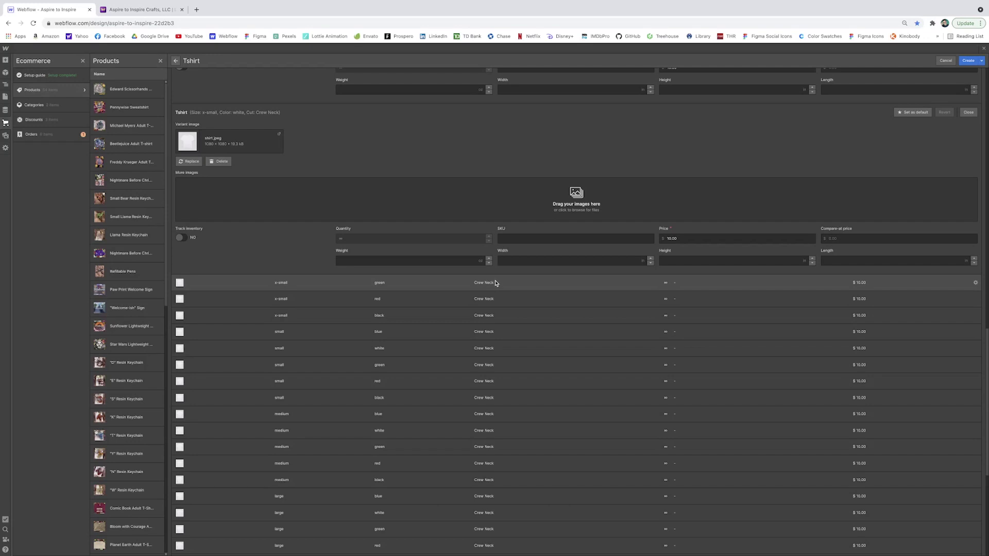
{"action": "scroll", "coordinate": [491, 287], "scroll_direction": "down", "scroll_amount": 2}
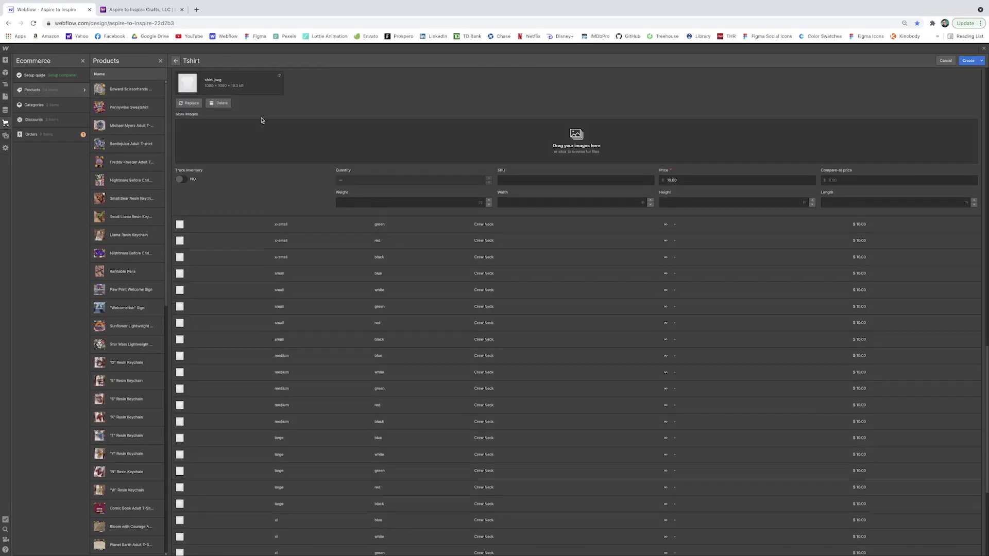
Expand the x-small green, red and black Crew Neck variants to view their individual settings.
{"action": "left_click", "coordinate": [457, 227]}
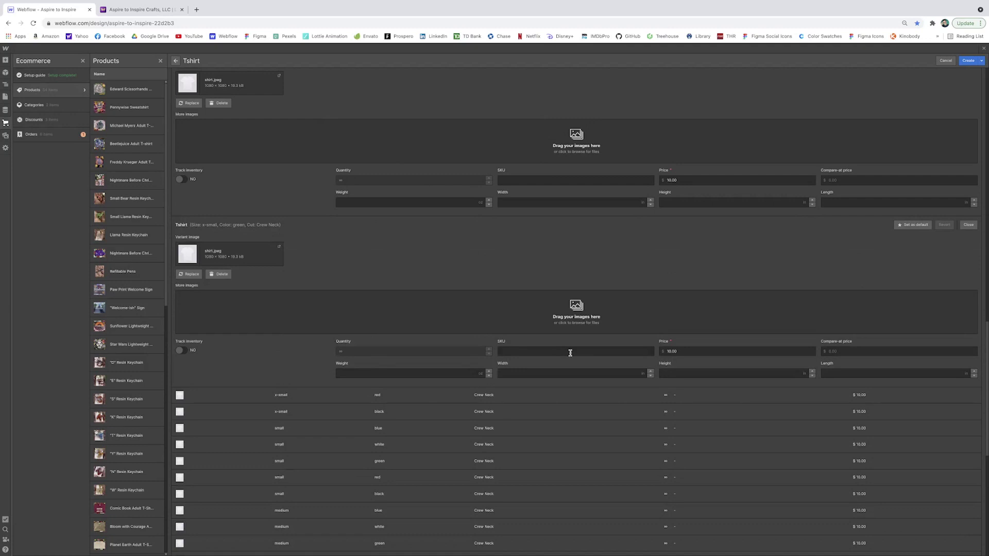
{"action": "left_click", "coordinate": [582, 397]}
{"action": "scroll", "coordinate": [581, 399], "scroll_direction": "down", "scroll_amount": 2}
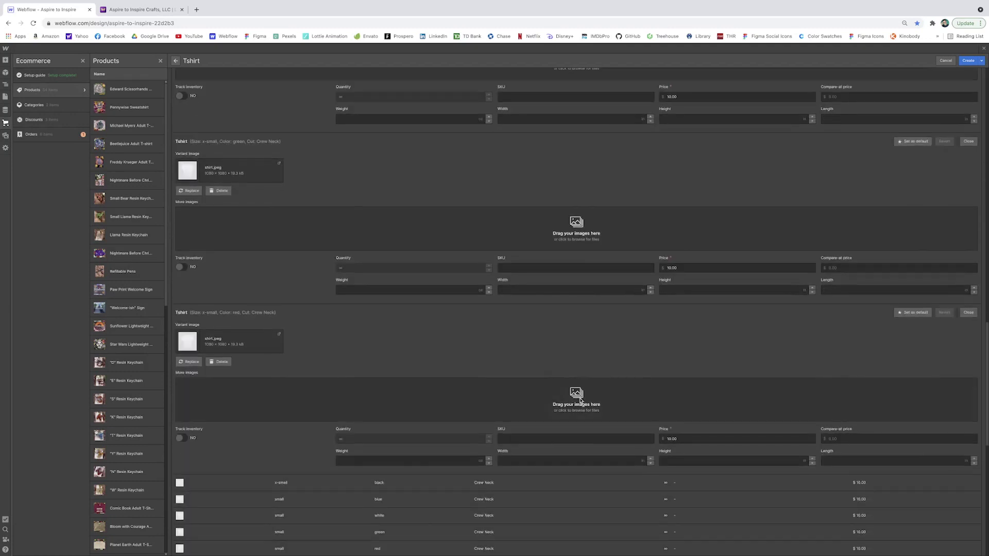
{"action": "left_click", "coordinate": [541, 483]}
{"action": "scroll", "coordinate": [572, 477], "scroll_direction": "down", "scroll_amount": 3}
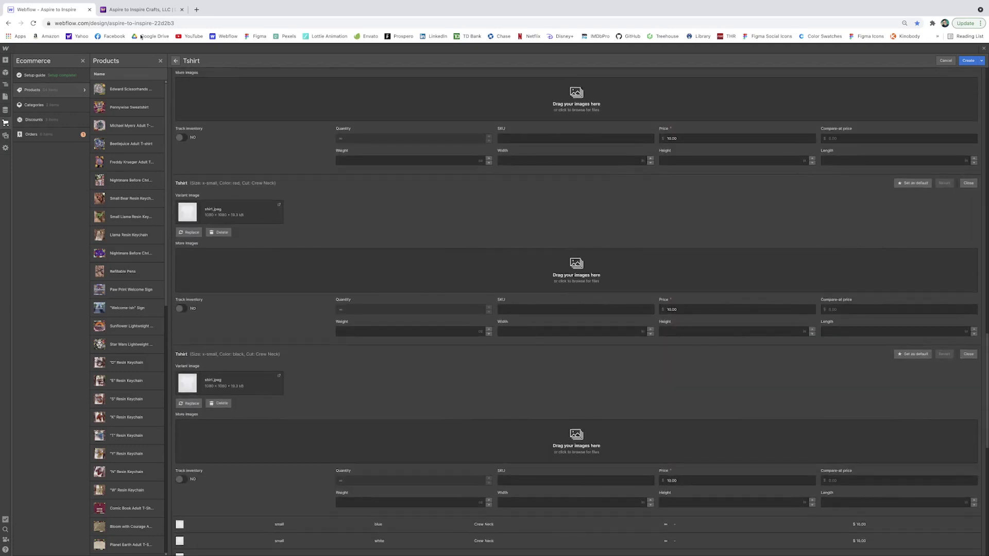
Switch to the live Llama Resin Keychain page and view the Base Color Options image enlarged, closing it when done.
{"action": "left_click", "coordinate": [130, 15]}
{"action": "left_click", "coordinate": [438, 309]}
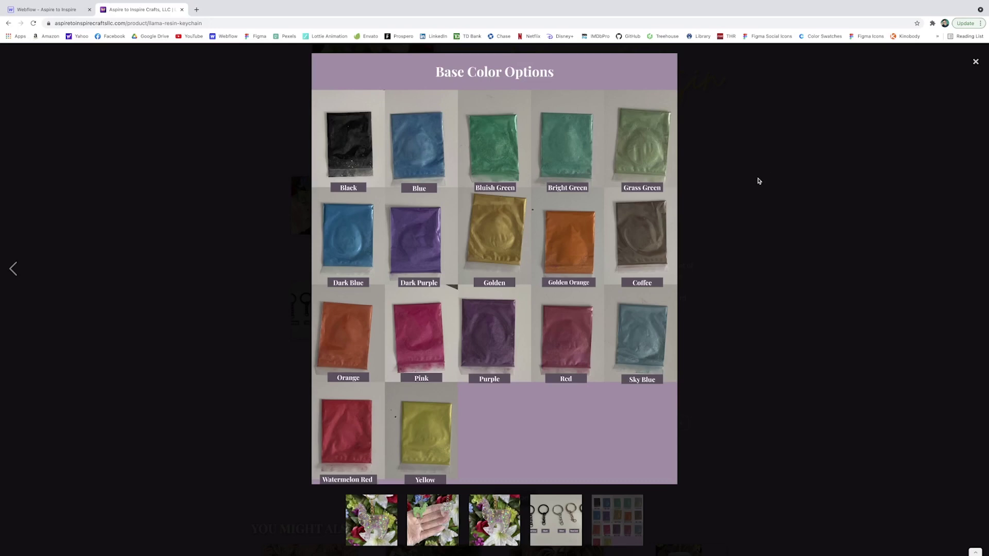
{"action": "left_click", "coordinate": [774, 205]}
{"action": "scroll", "coordinate": [414, 329], "scroll_direction": "up", "scroll_amount": 1}
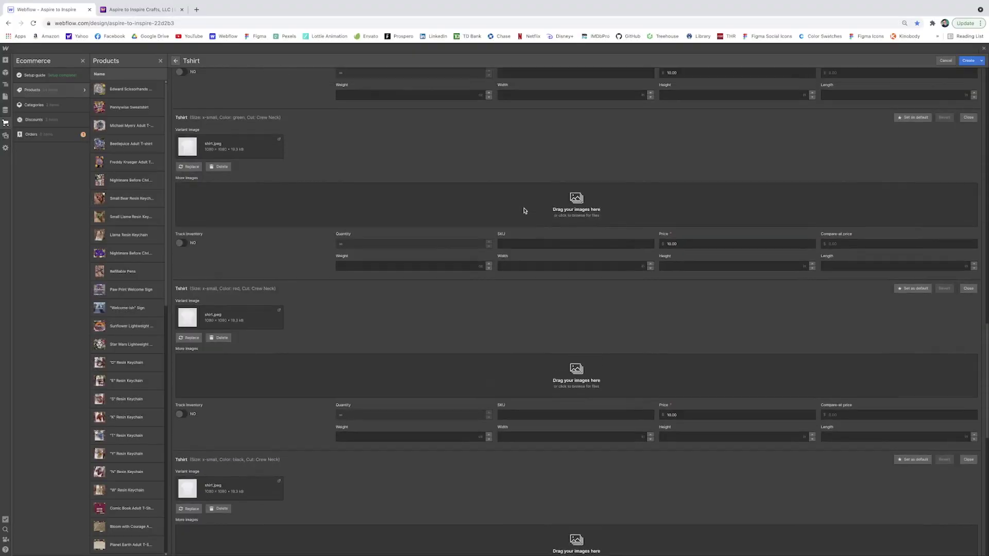
{"action": "scroll", "coordinate": [524, 210], "scroll_direction": "down", "scroll_amount": 15}
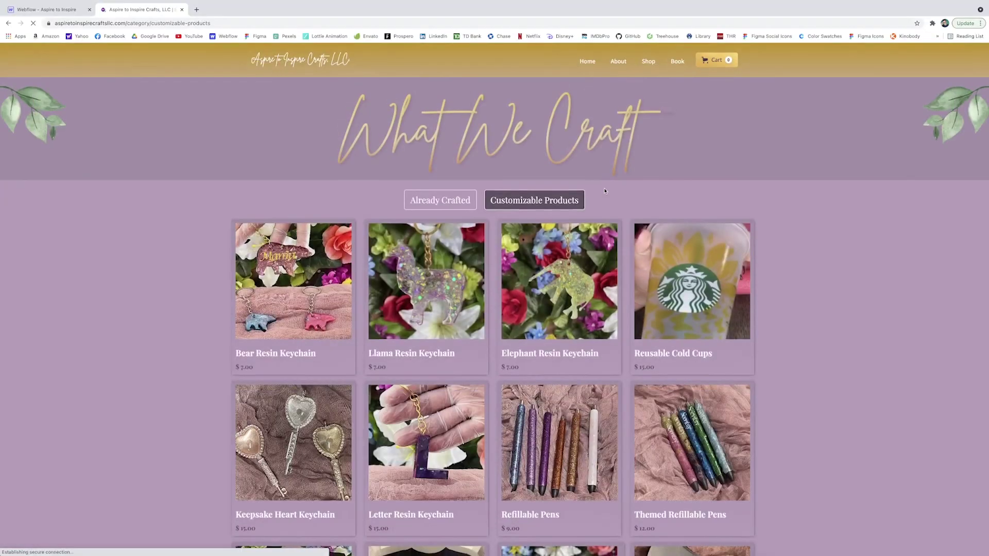
On the live site's Keepsake Heart Keychain page, enlarge the photo-insert keychain image, close it, and examine the product options.
{"action": "scroll", "coordinate": [304, 368], "scroll_direction": "down", "scroll_amount": 1}
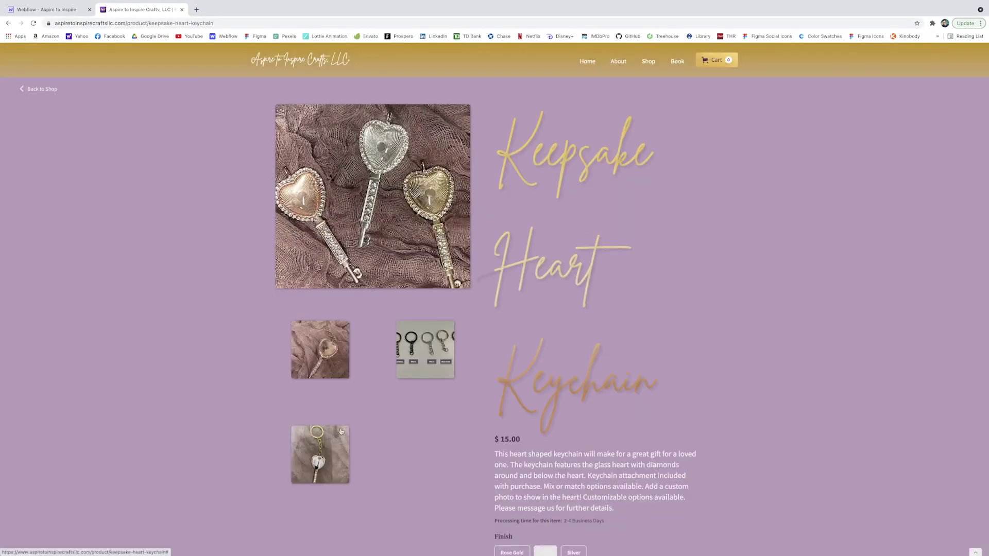
{"action": "left_click", "coordinate": [336, 441]}
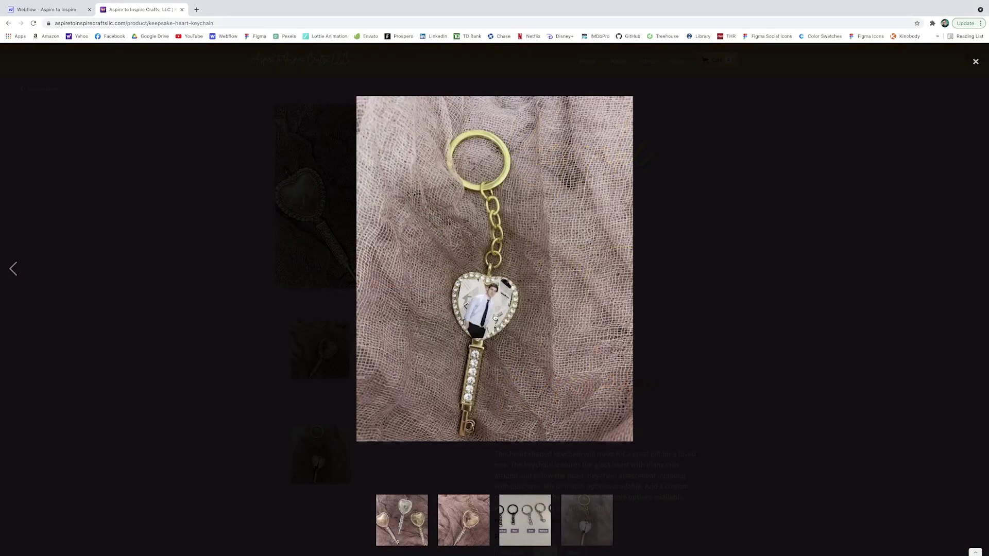
{"action": "left_click", "coordinate": [739, 207]}
{"action": "scroll", "coordinate": [562, 373], "scroll_direction": "down", "scroll_amount": 5}
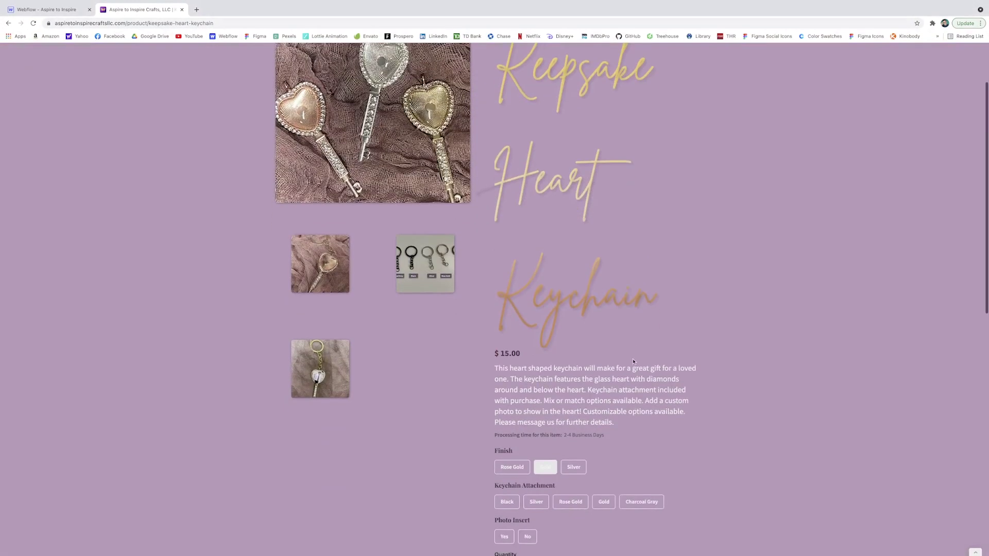